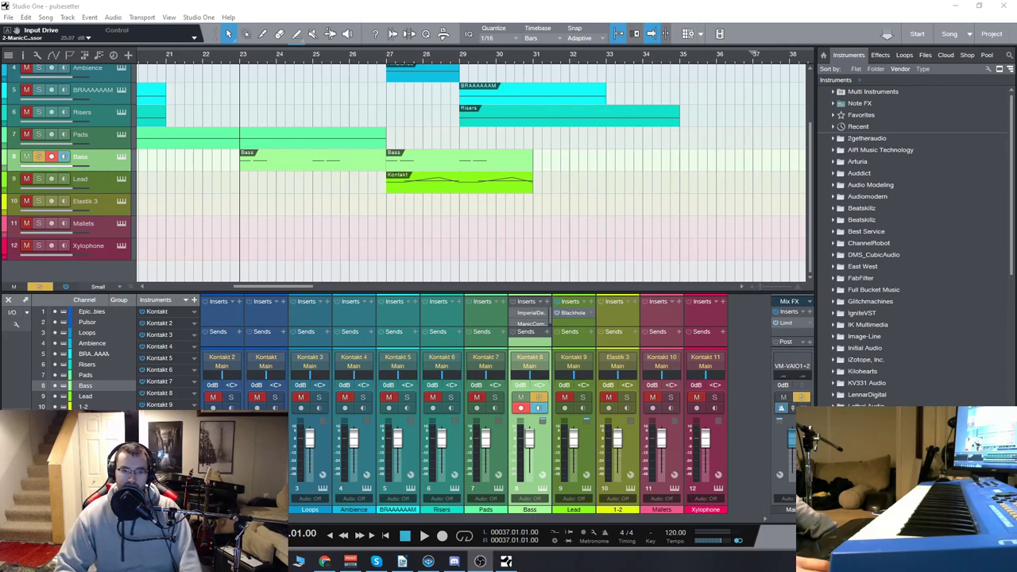
- Start playback of the arrangement from bar 23 with the Bass track soloed
scroll(209, 227, "up", 3)
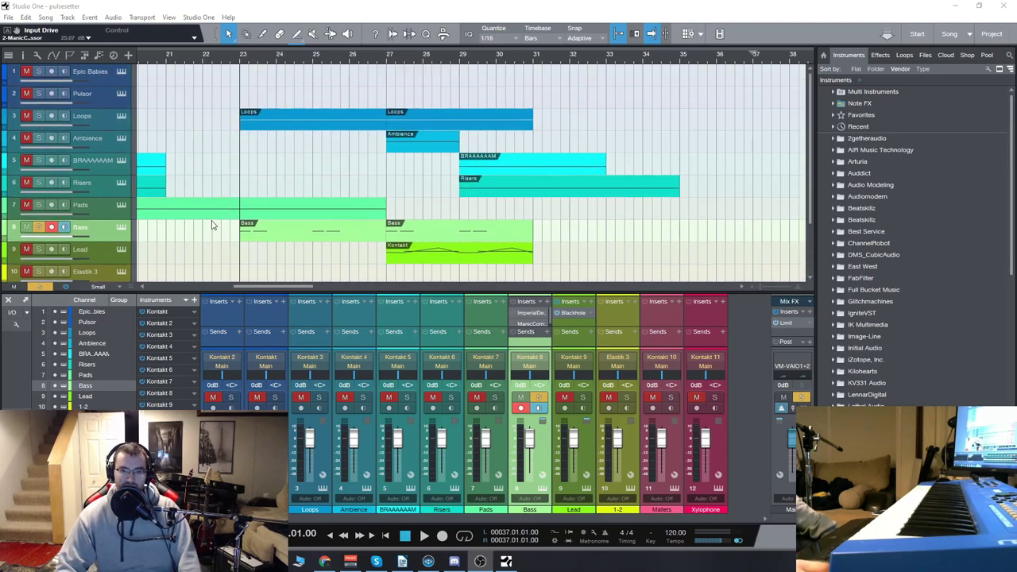
scroll(212, 225, "down", 3)
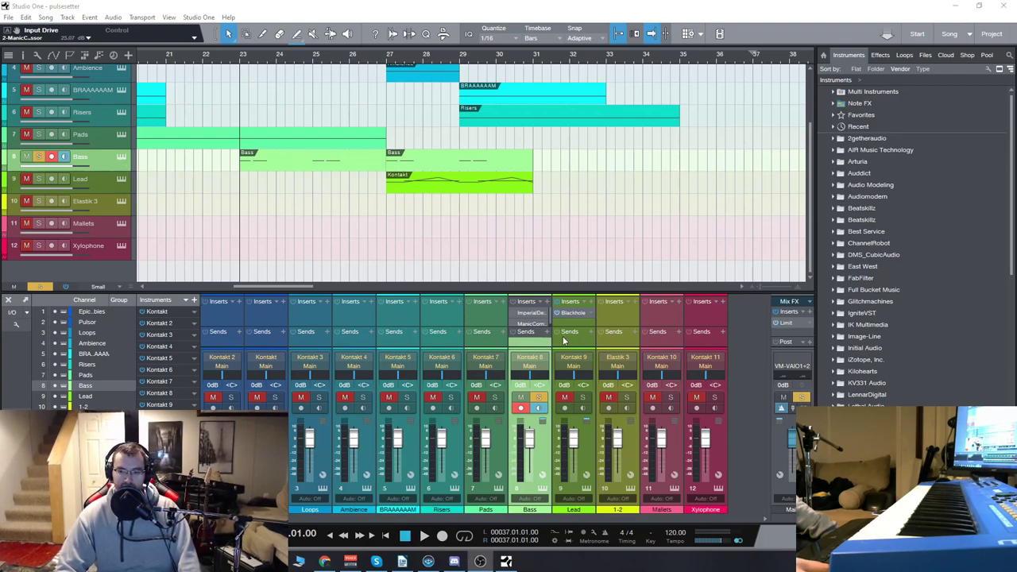
left_click(424, 536)
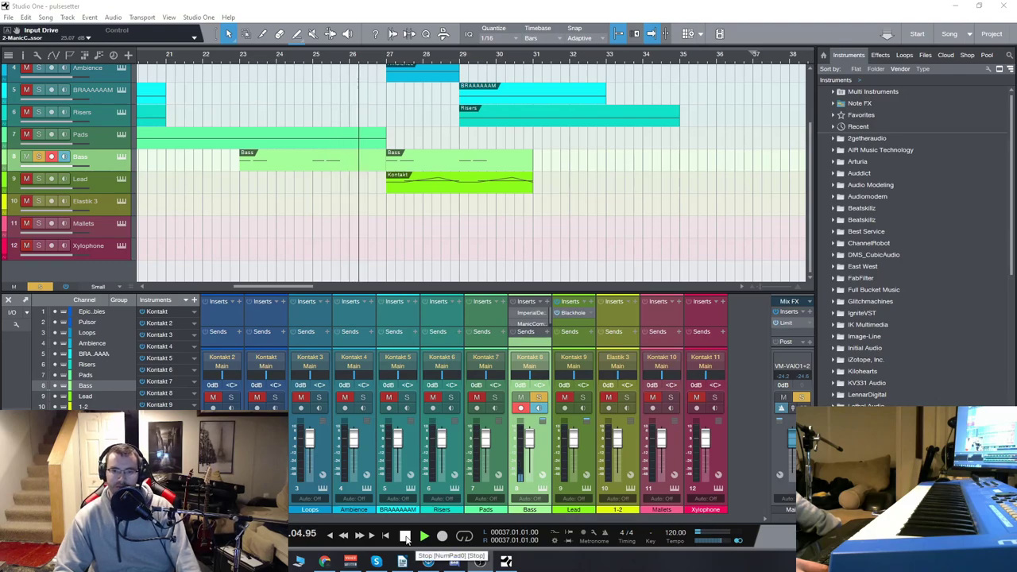
- Stop and replay the Bass section, restarting playback from bar 22
left_click(404, 536)
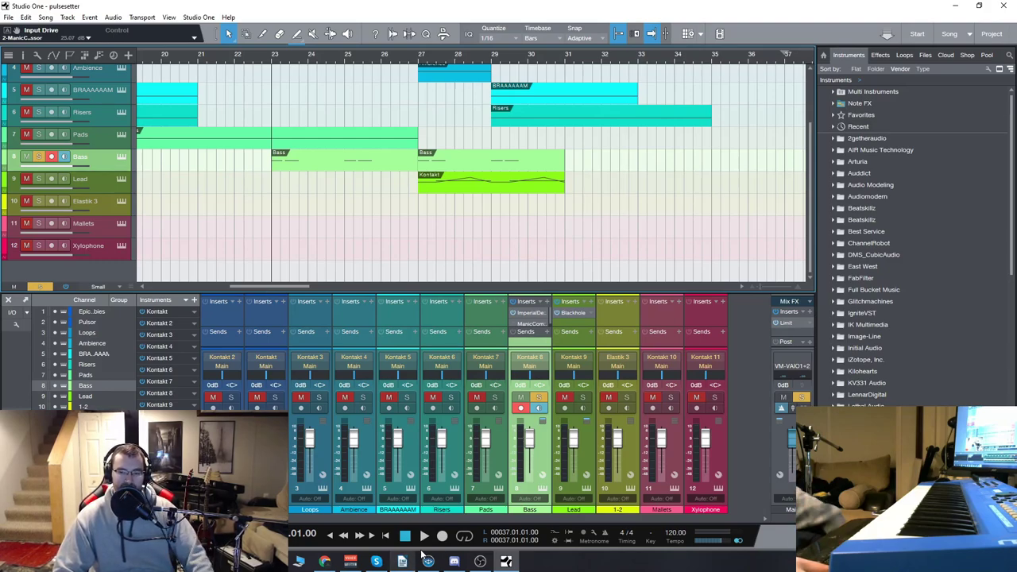
key("space")
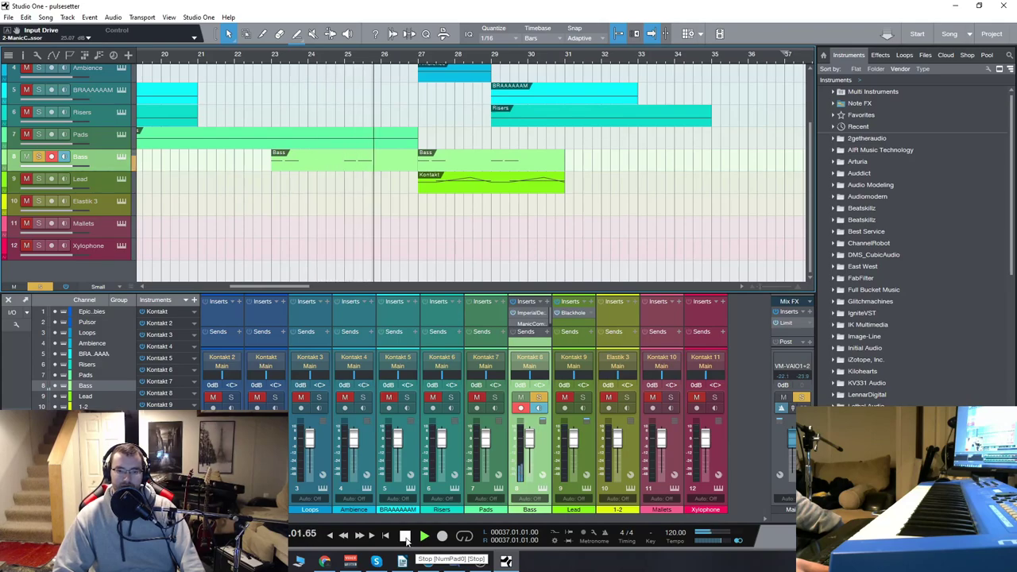
left_click(405, 537)
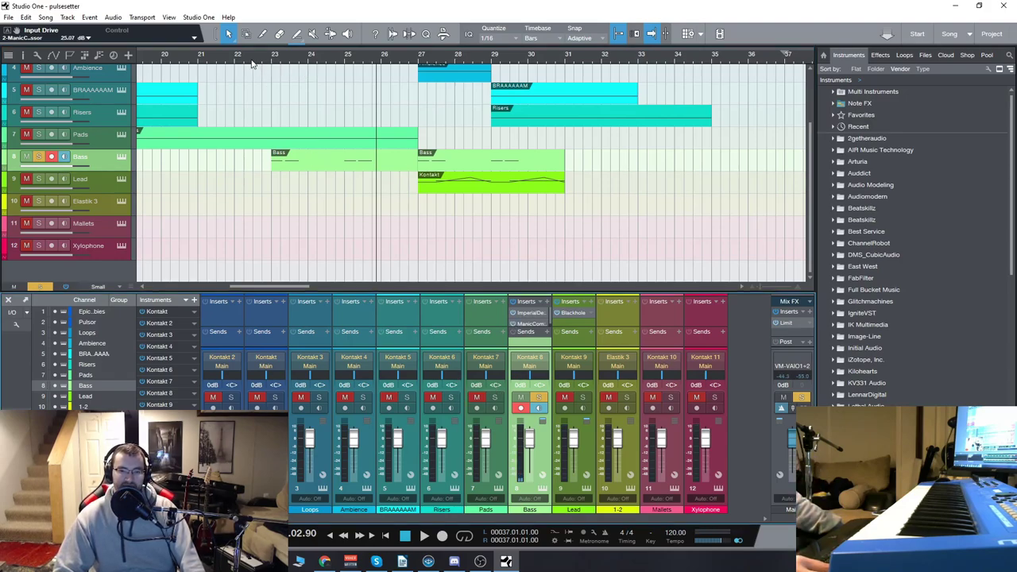
left_click(251, 62)
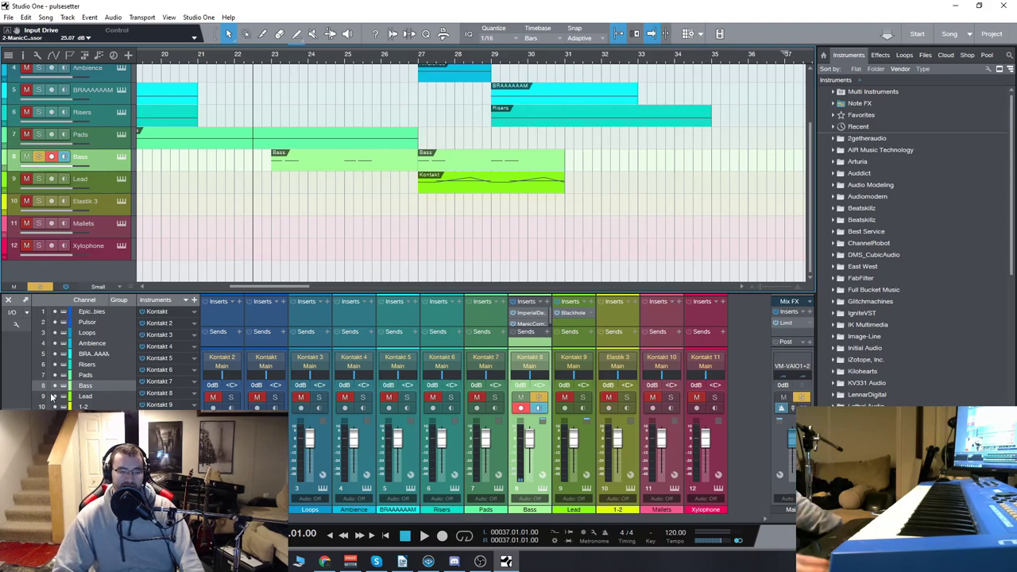
key("space")
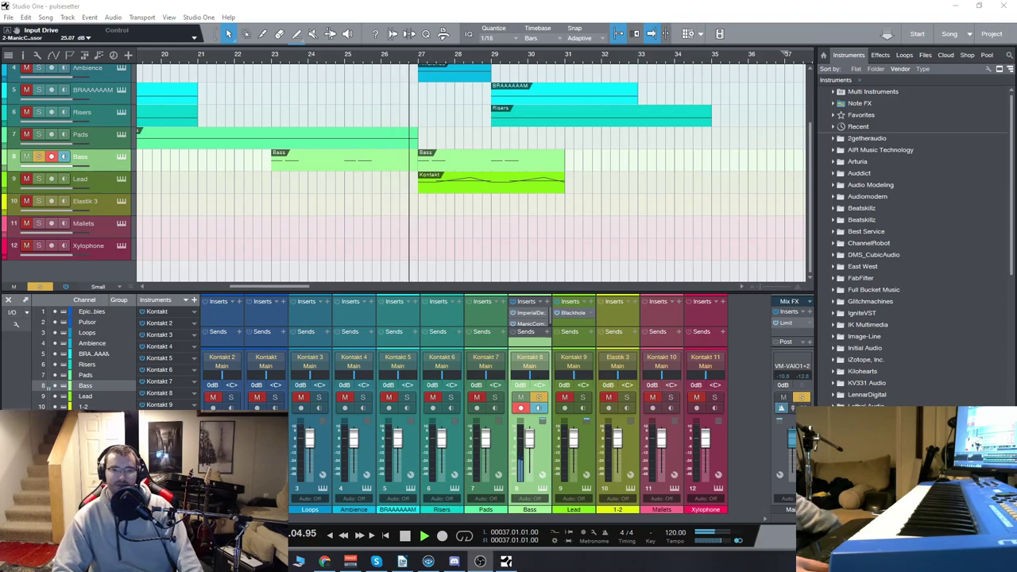
left_click(84, 185)
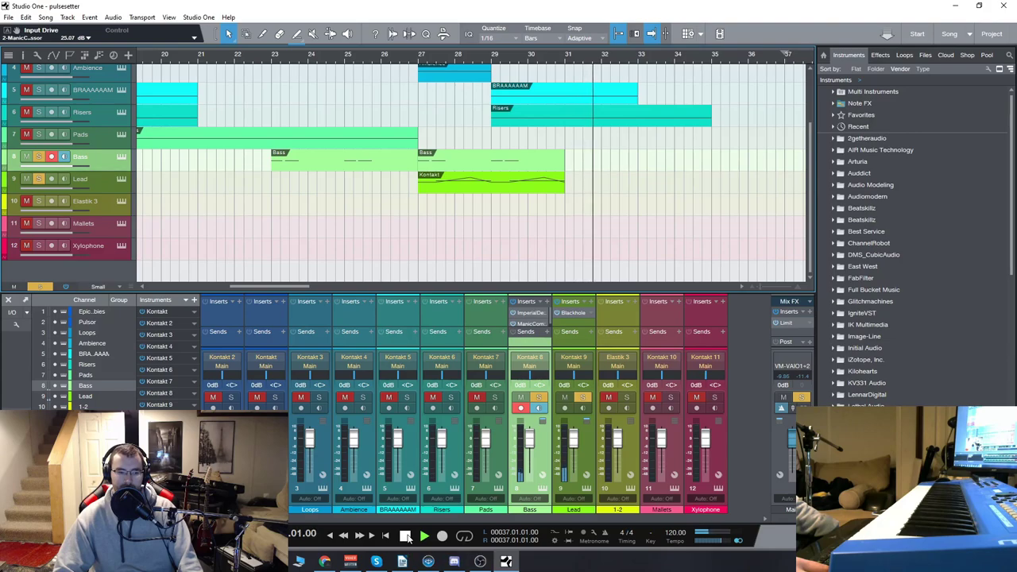
- Open the Bass channel's Imperial Delay inserts window and move it up near the top-left of the screen
left_click(530, 317)
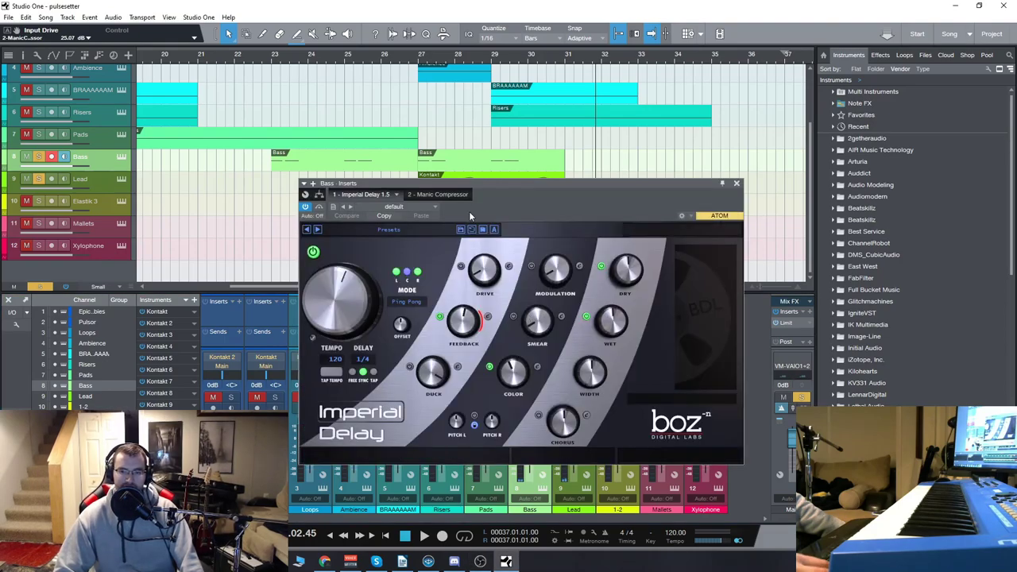
left_click_drag(499, 182, 485, 168)
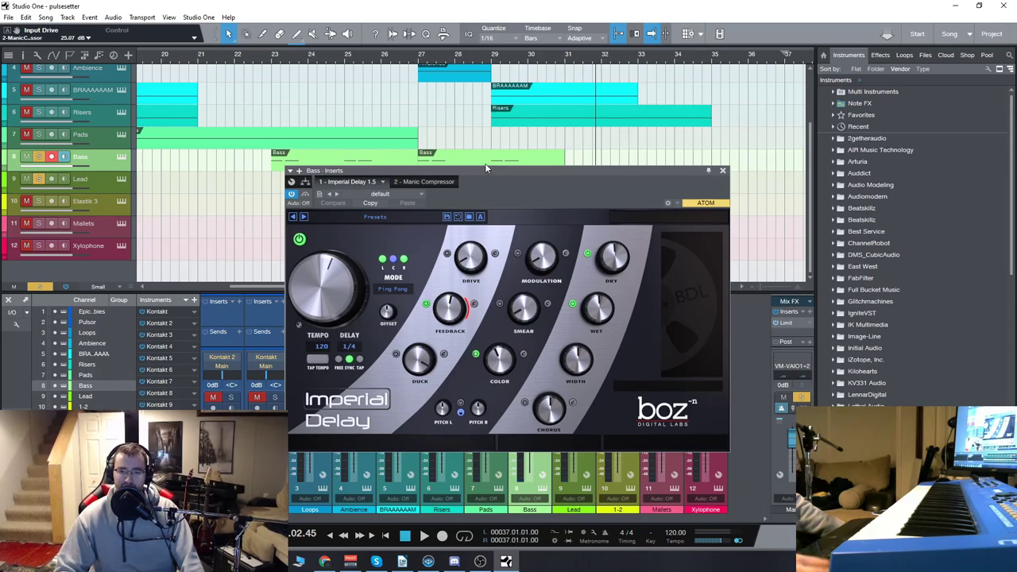
left_click_drag(492, 169, 480, 160)
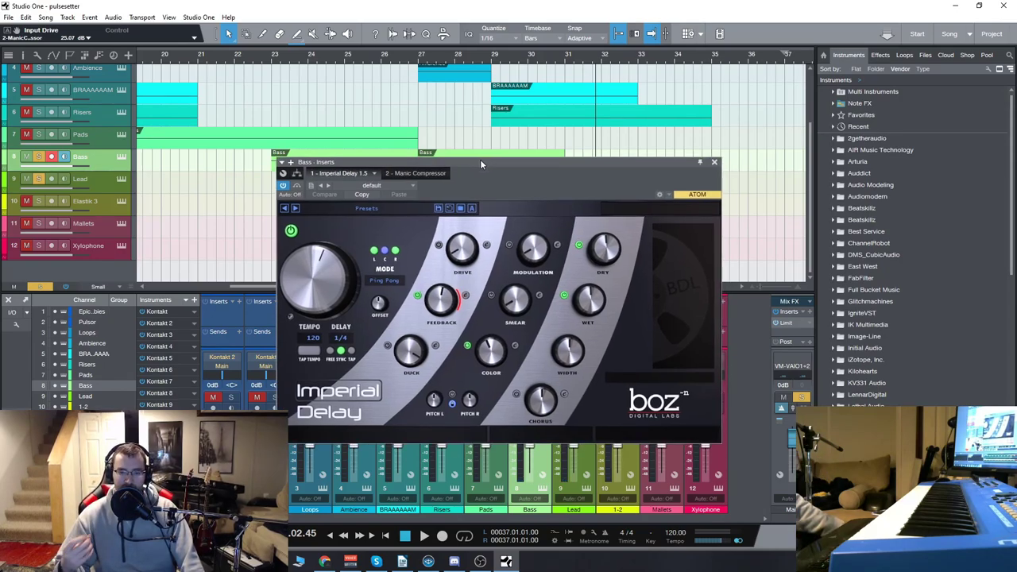
left_click_drag(500, 159, 469, 75)
left_click_drag(572, 94, 478, 58)
- Switch to the Manic Compressor, review its Bass Powerful settings, then close the Bass inserts window
left_click(531, 325)
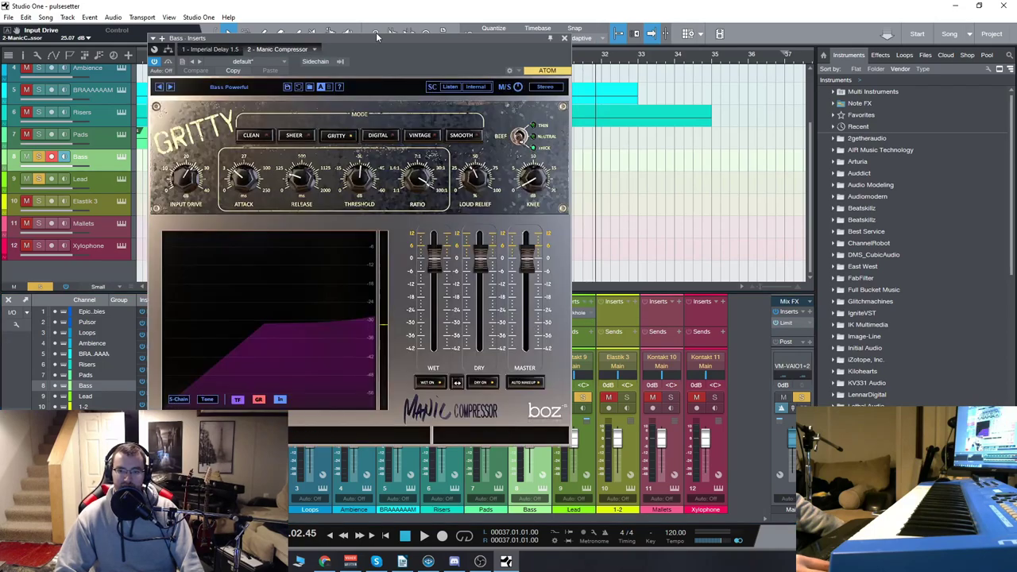
left_click_drag(386, 40, 537, 38)
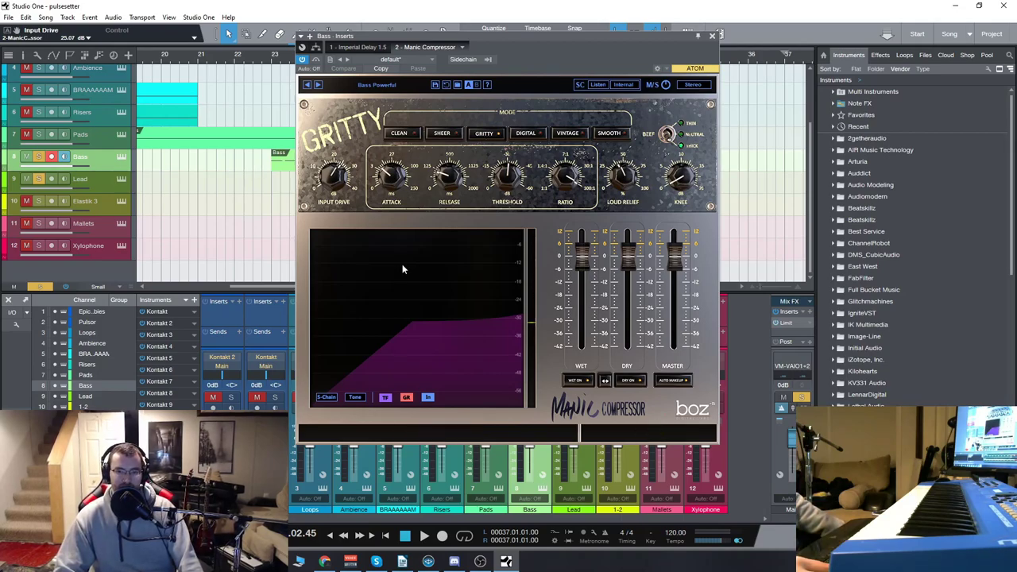
left_click_drag(586, 34, 575, 41)
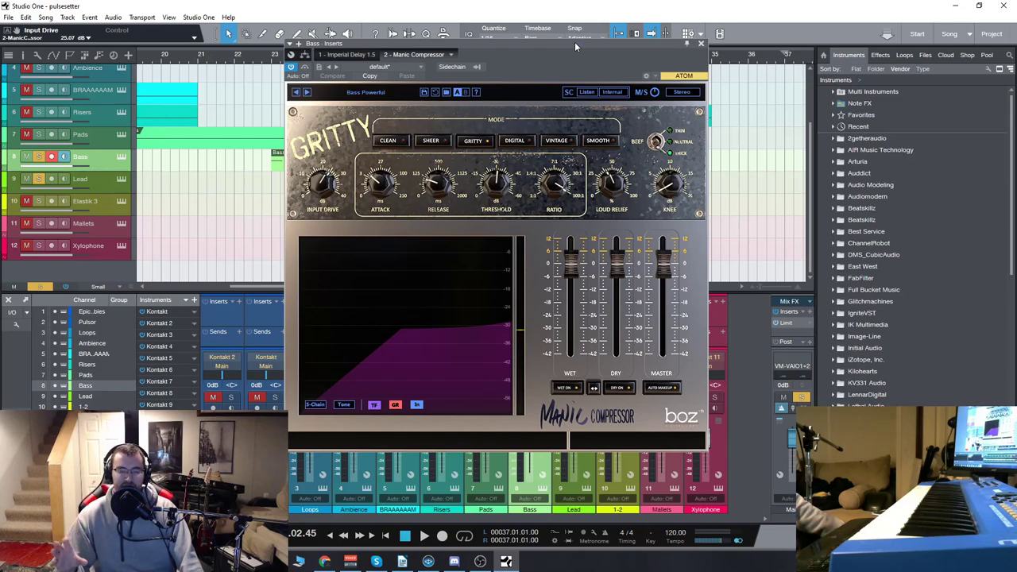
left_click(699, 43)
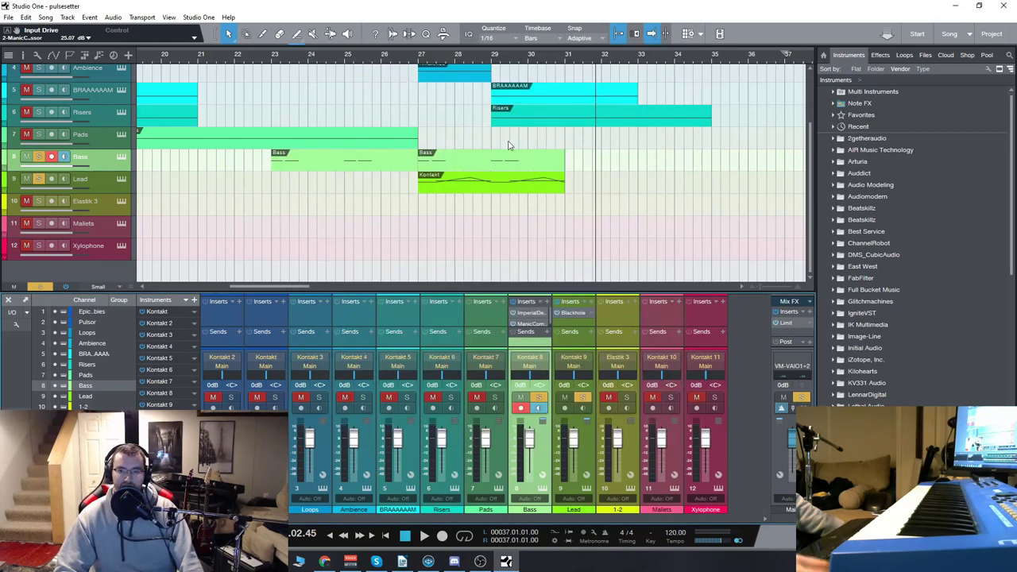
- Briefly play the Bass from bar 23, return there, and check the Bass Kontakt instrument
left_click(271, 64)
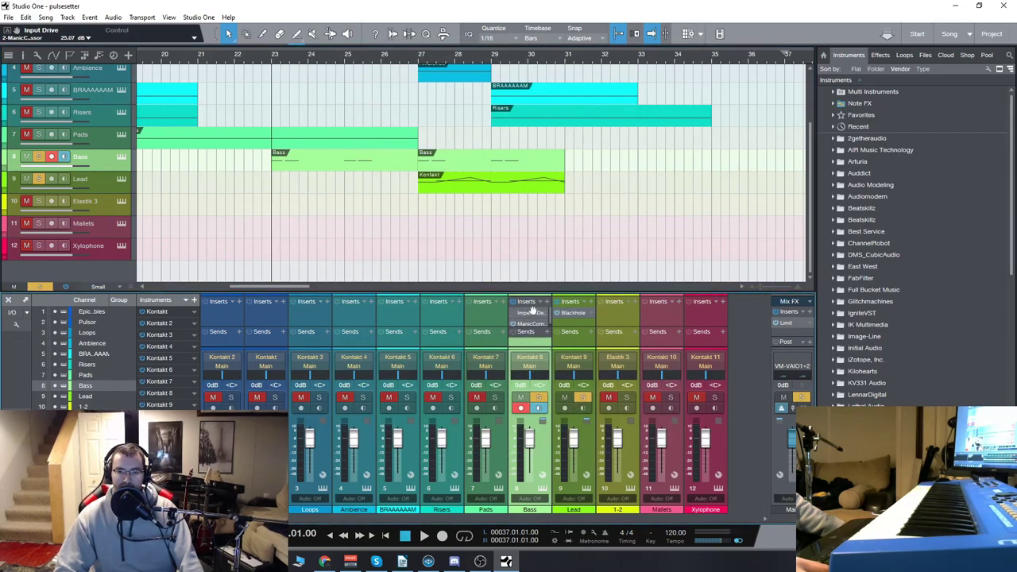
left_click(423, 537)
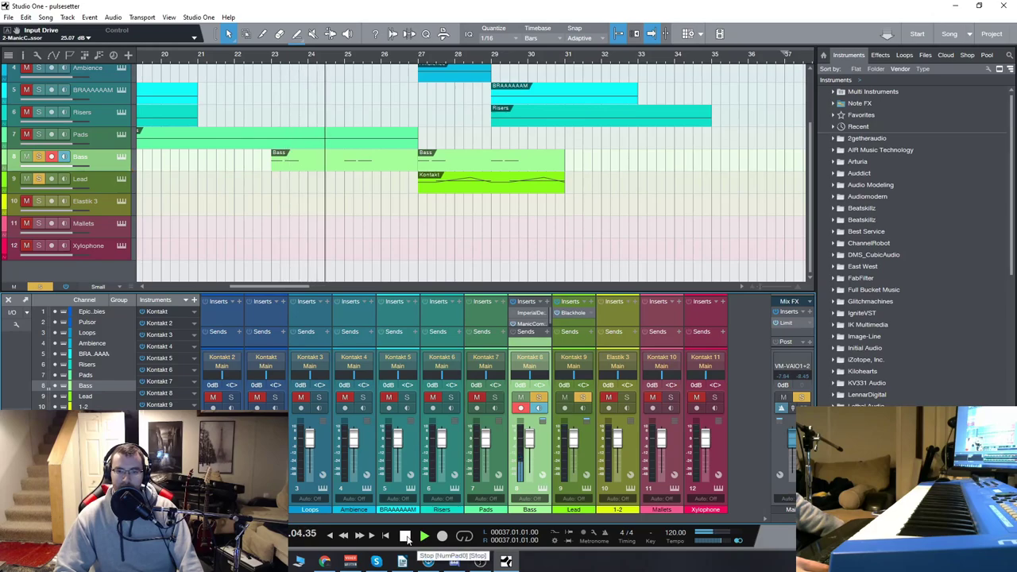
left_click(405, 537)
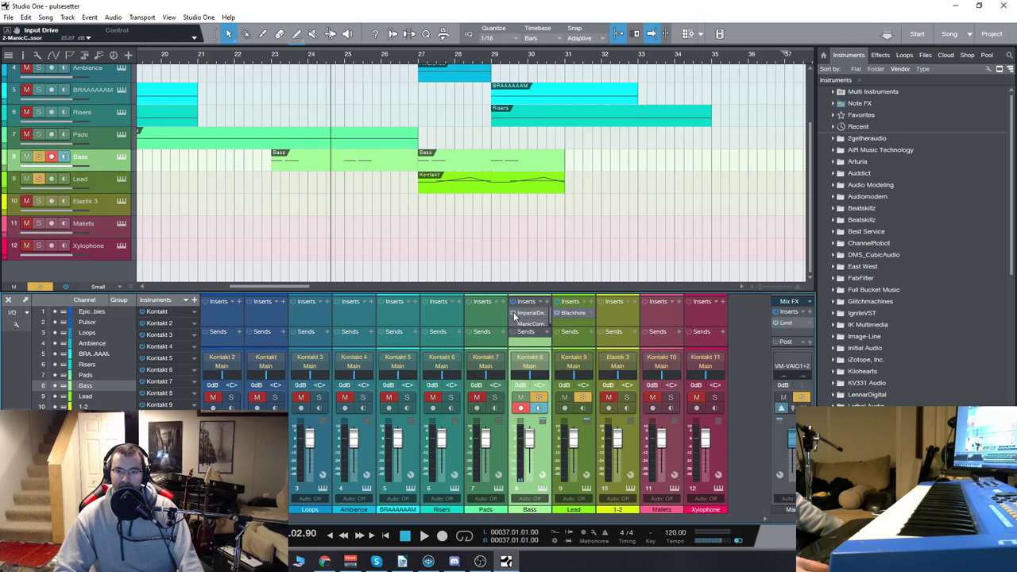
left_click(270, 68)
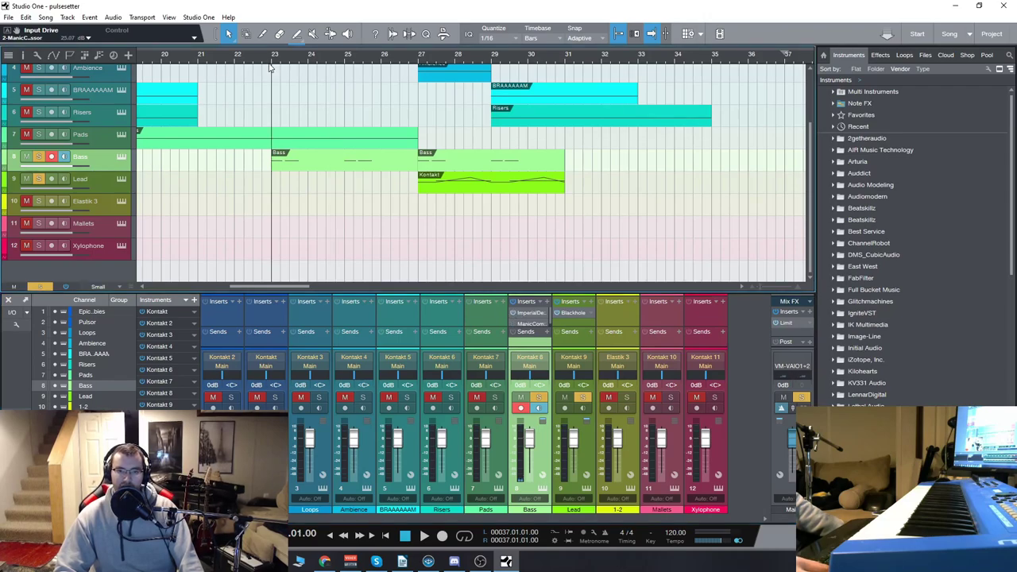
left_click(120, 157)
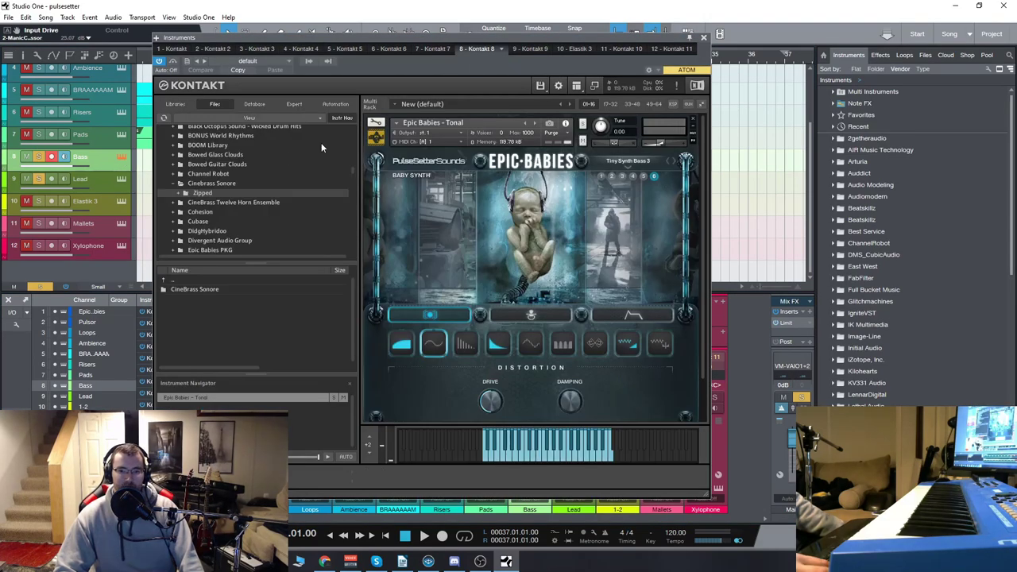
left_click(703, 37)
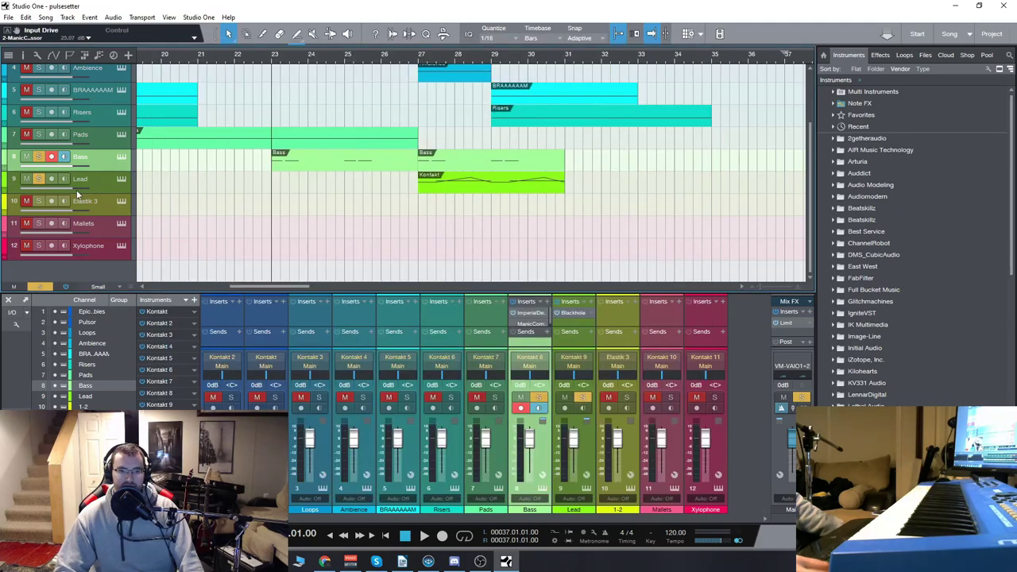
- Open the Bass Imperial Delay, raise the Bass fader to +10 dB, and start playback
left_click(537, 318)
left_click_drag(392, 36, 486, 44)
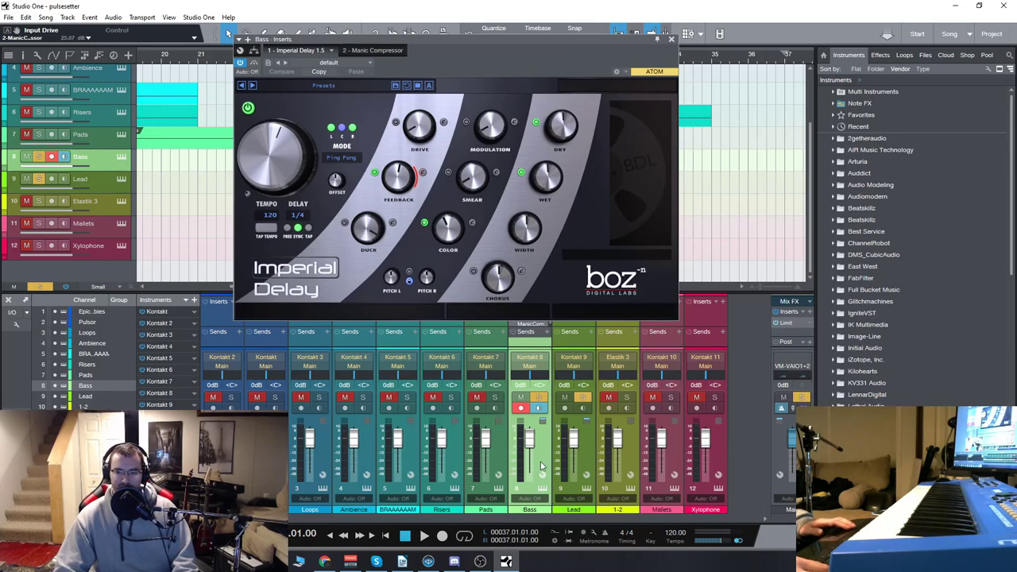
left_click_drag(532, 445, 531, 436)
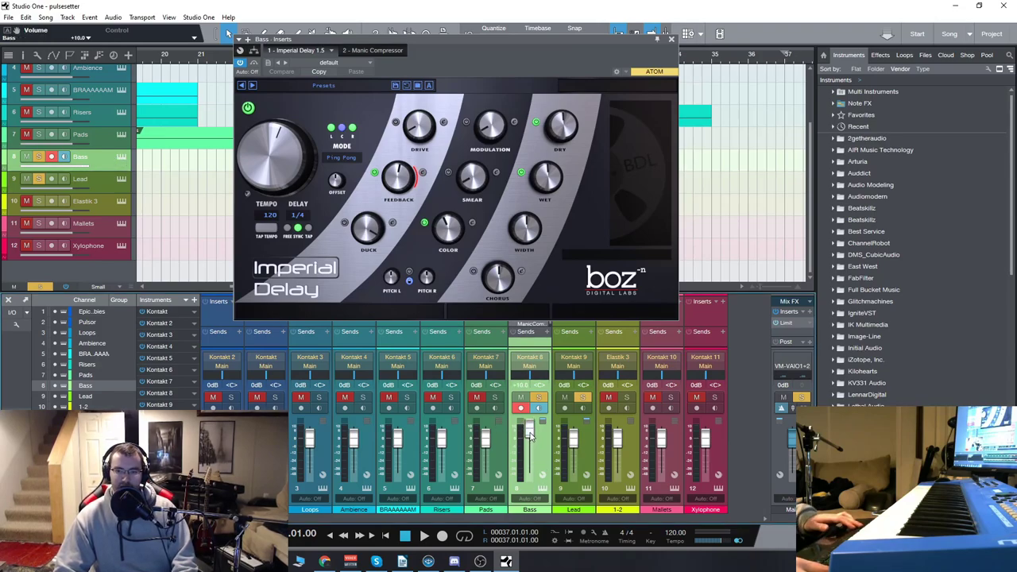
key("space")
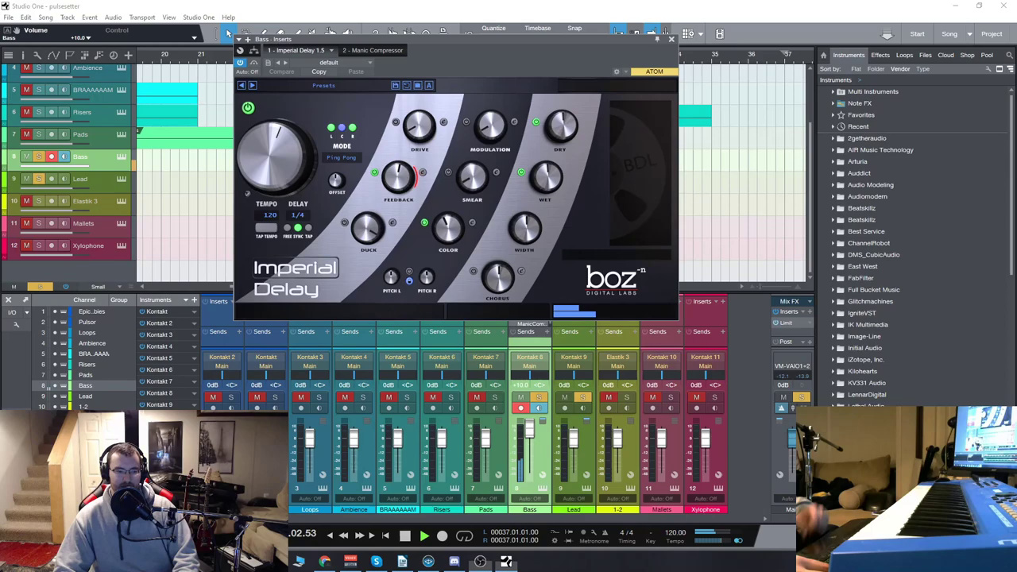
left_click_drag(359, 39, 350, 53)
- Load the Bitey Pong delay preset
left_click(322, 99)
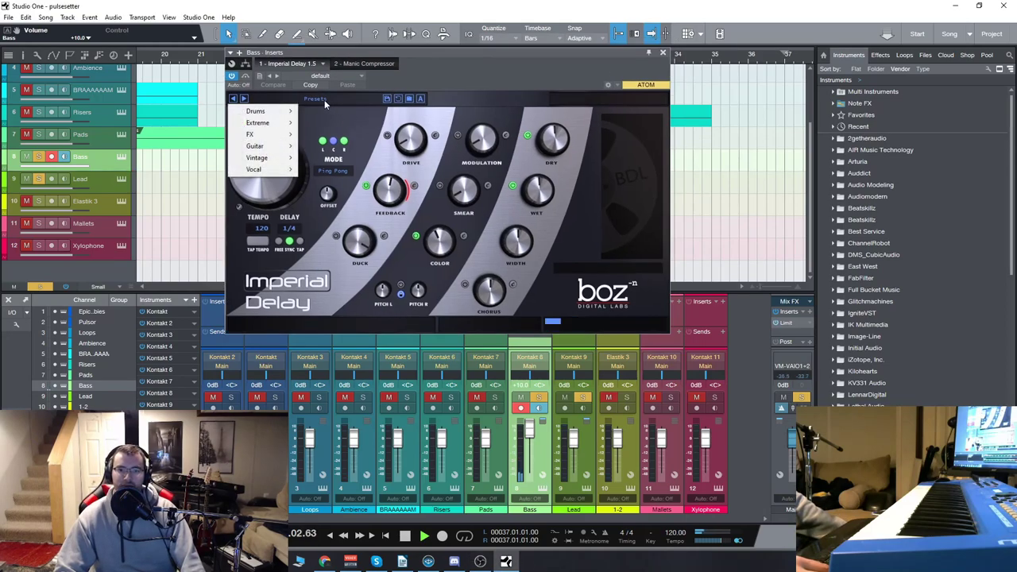
mouse_move(270, 125)
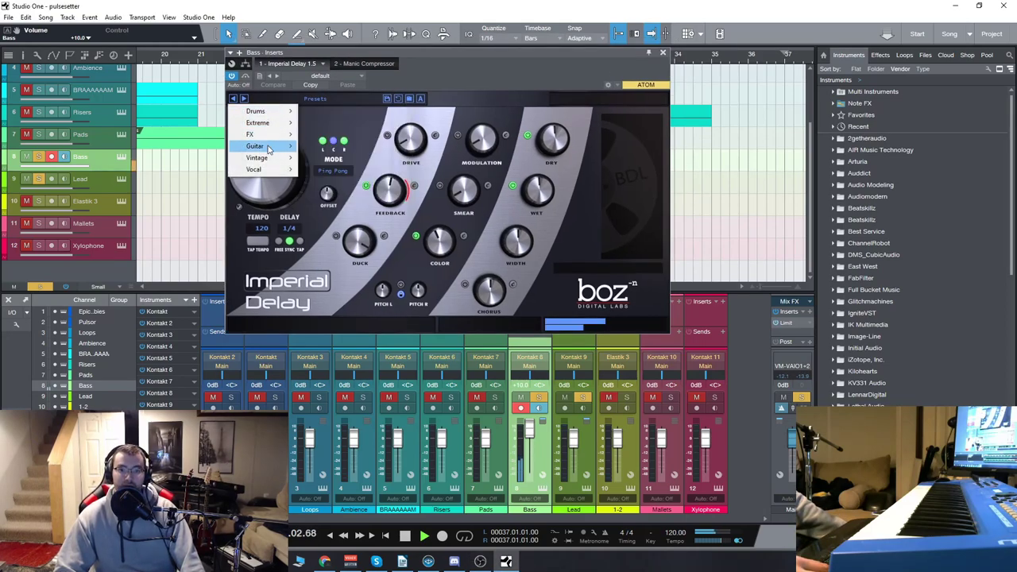
mouse_move(266, 146)
left_click(350, 158)
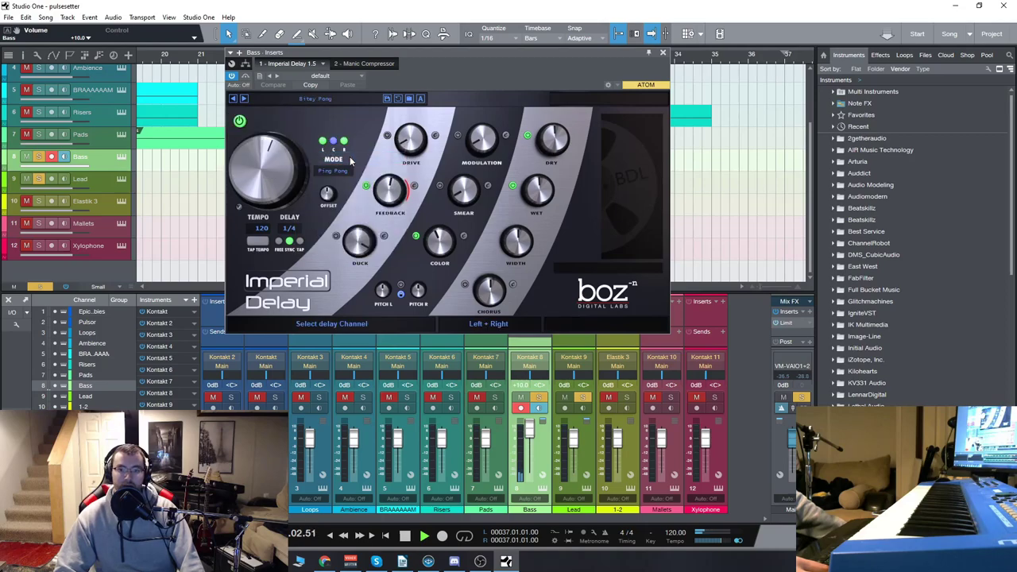
left_click_drag(402, 47, 465, 64)
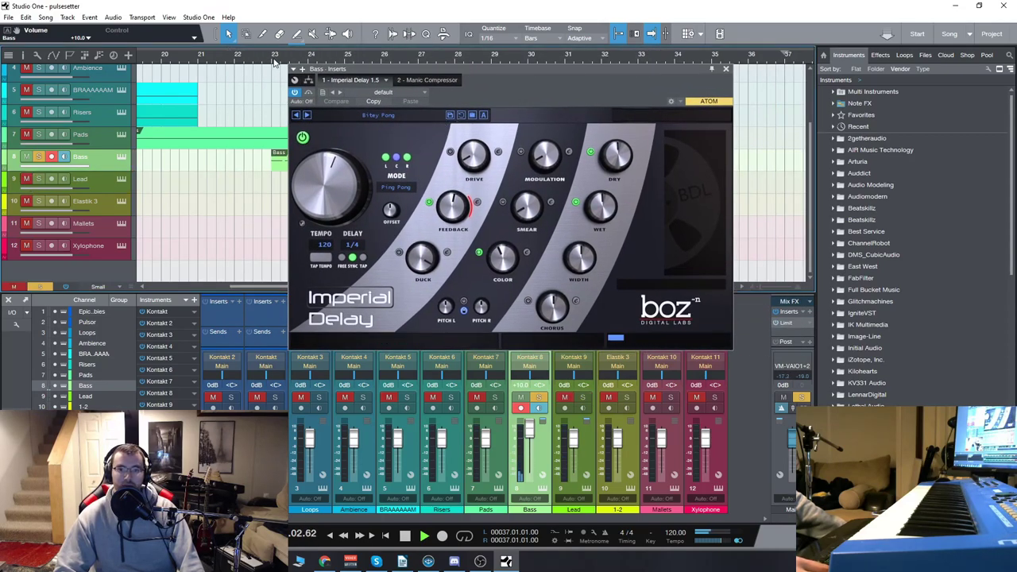
- Step through the next two delay presets and audition them from the set start position
left_click(306, 115)
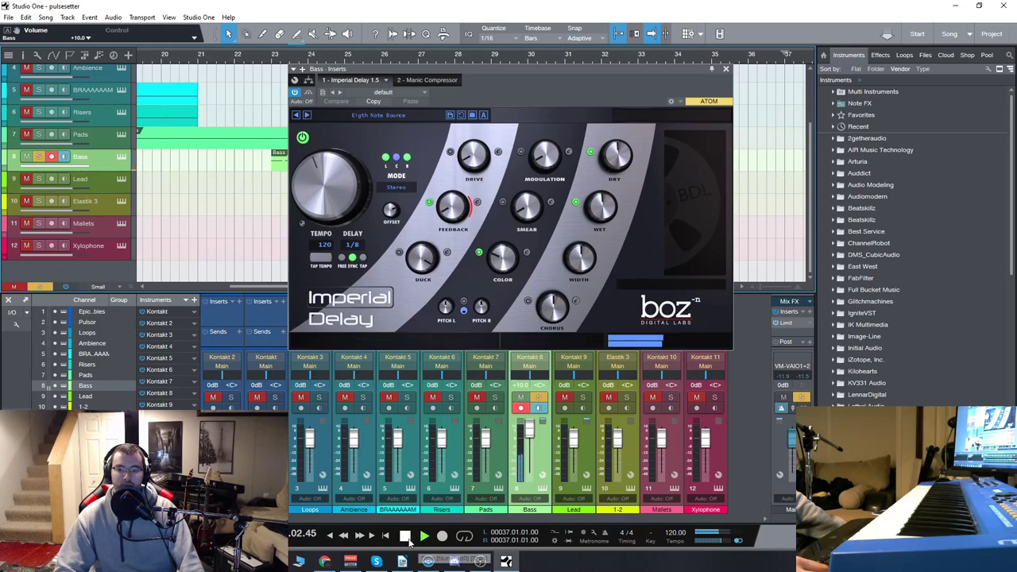
left_click(306, 115)
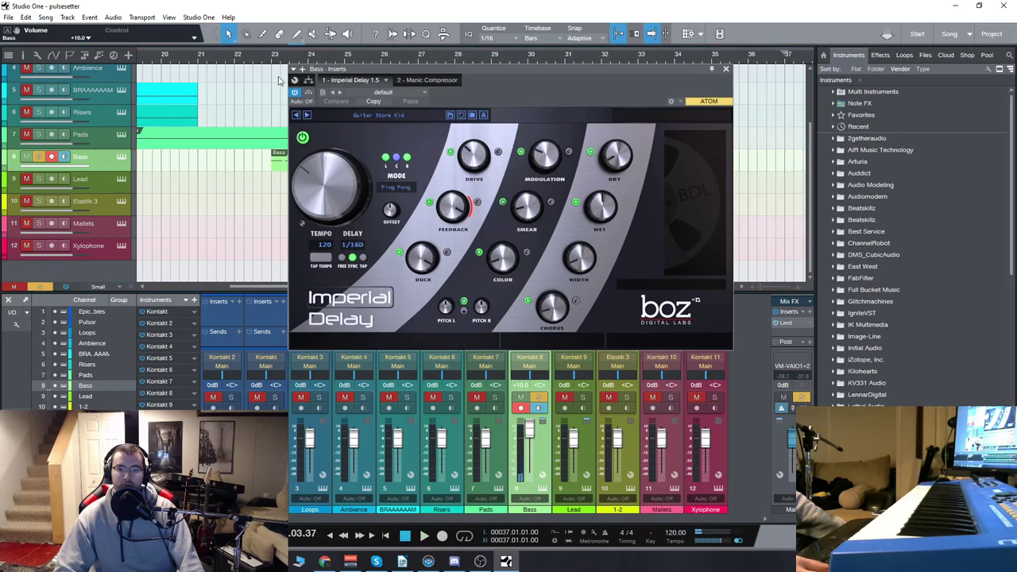
left_click(265, 59)
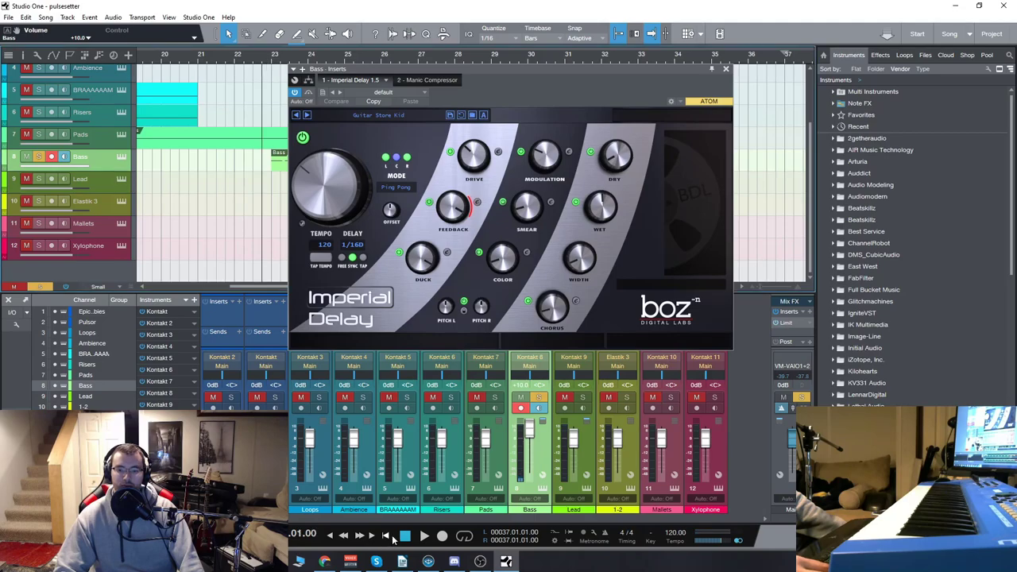
key("space")
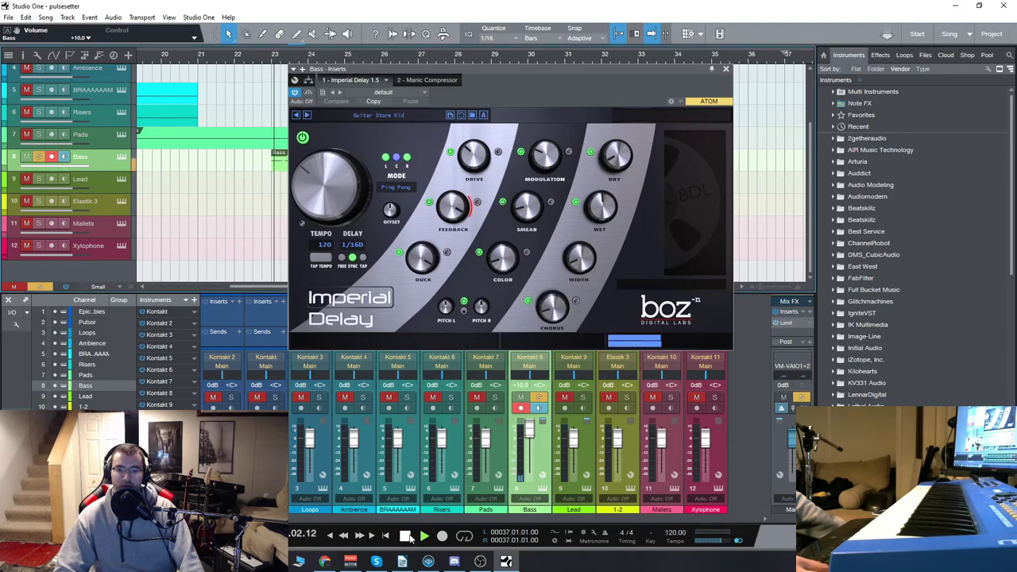
left_click(410, 538)
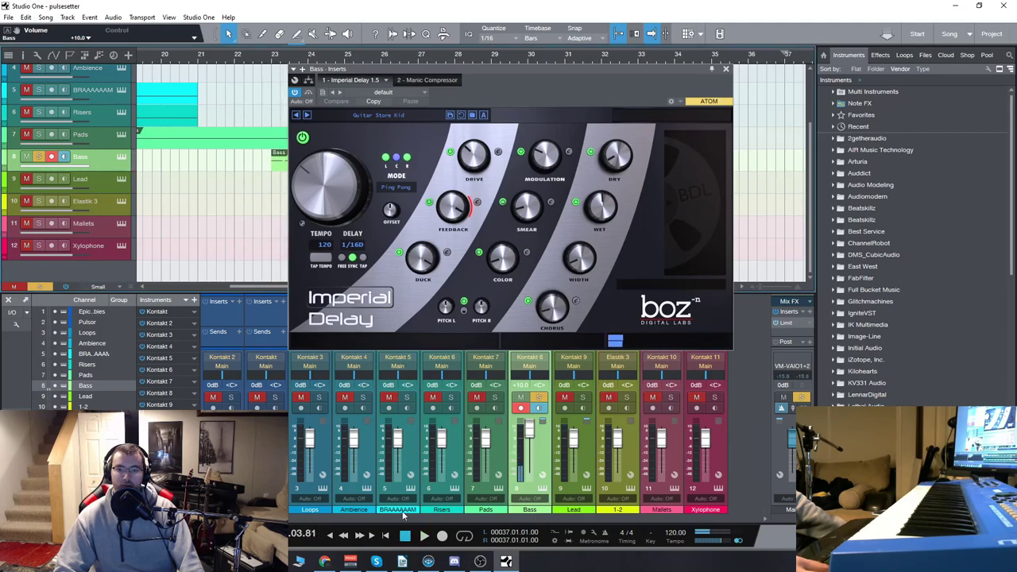
- Load the Laser Love preset from the Vintage category
left_click(379, 115)
mouse_move(332, 176)
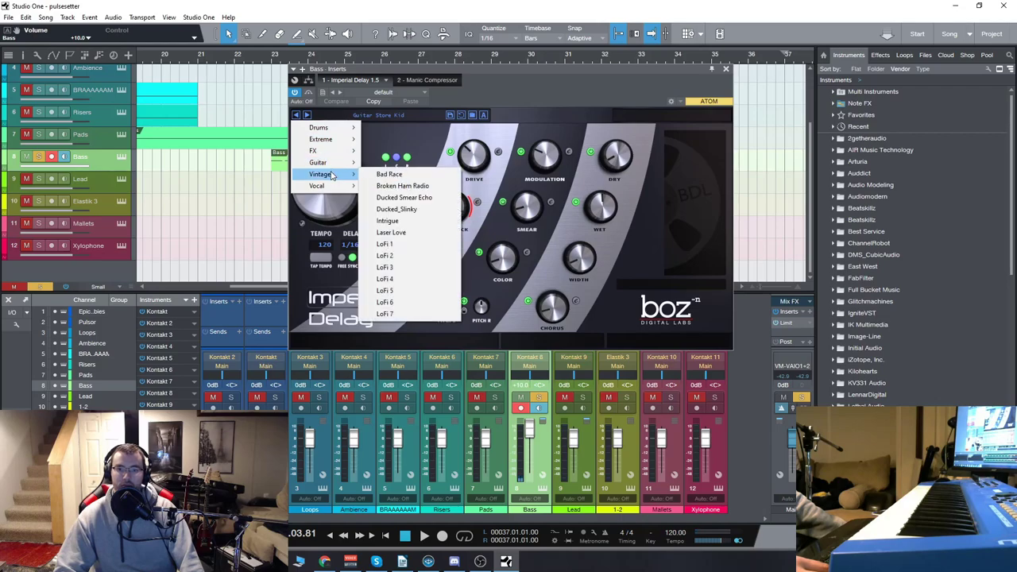
left_click(393, 163)
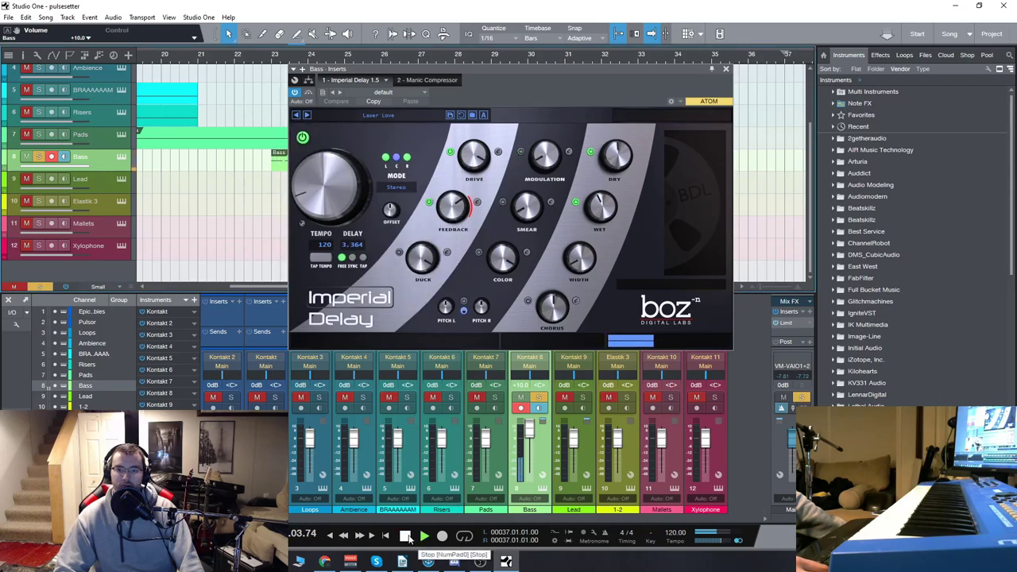
left_click(407, 537)
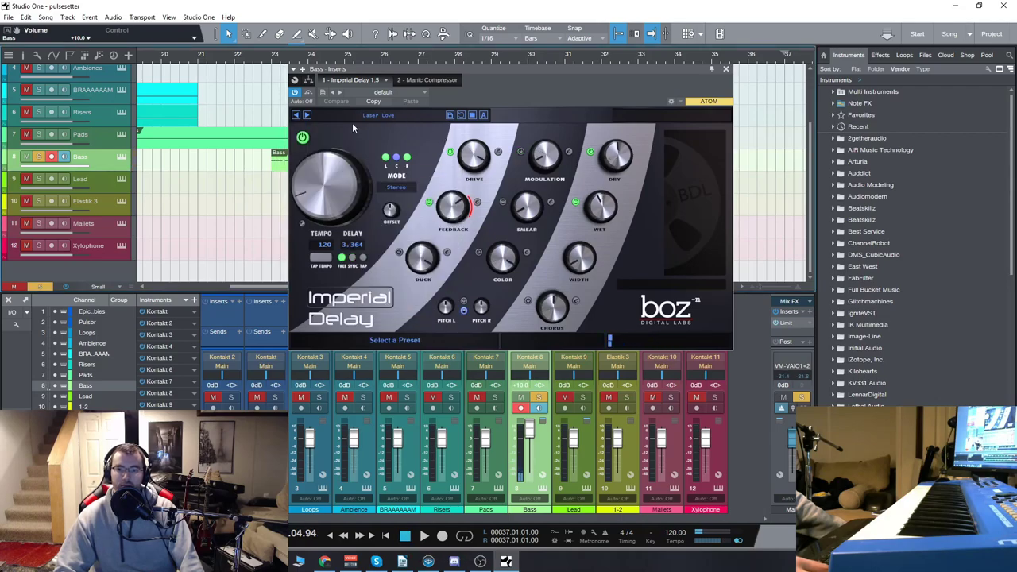
- Audition the LoFi 1 and LoFi 2 delay presets in turn
left_click(307, 115)
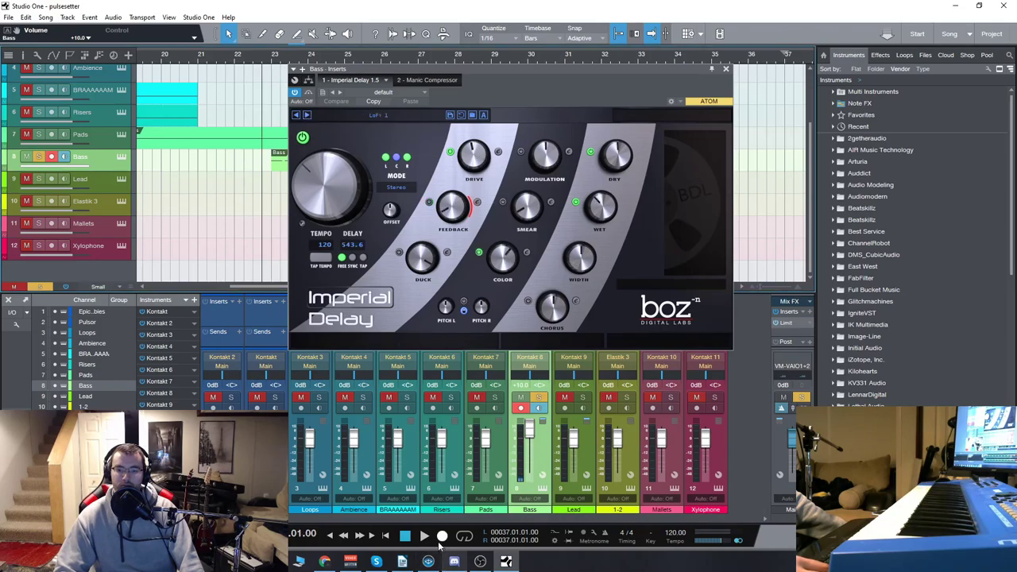
left_click(421, 537)
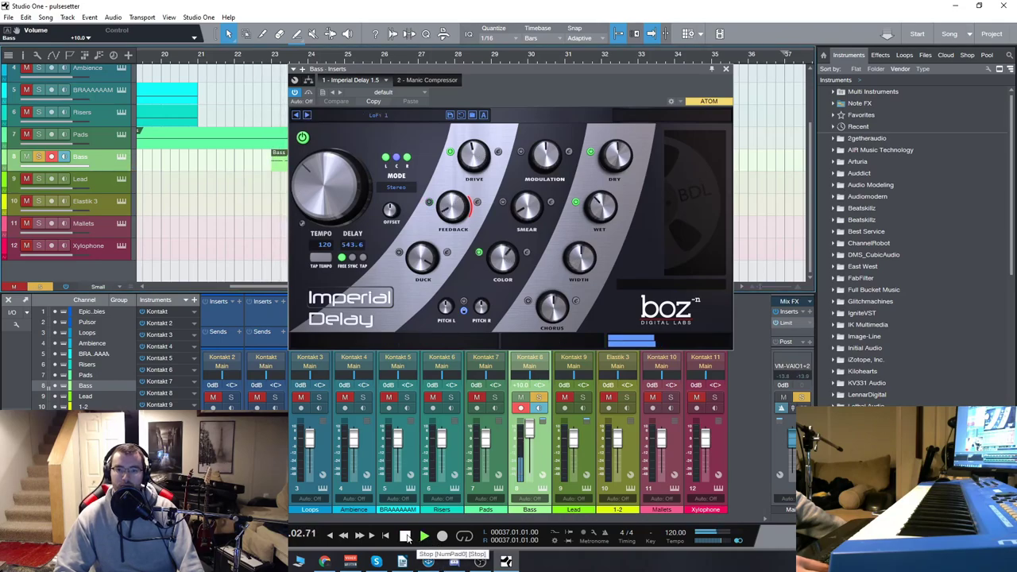
left_click(406, 536)
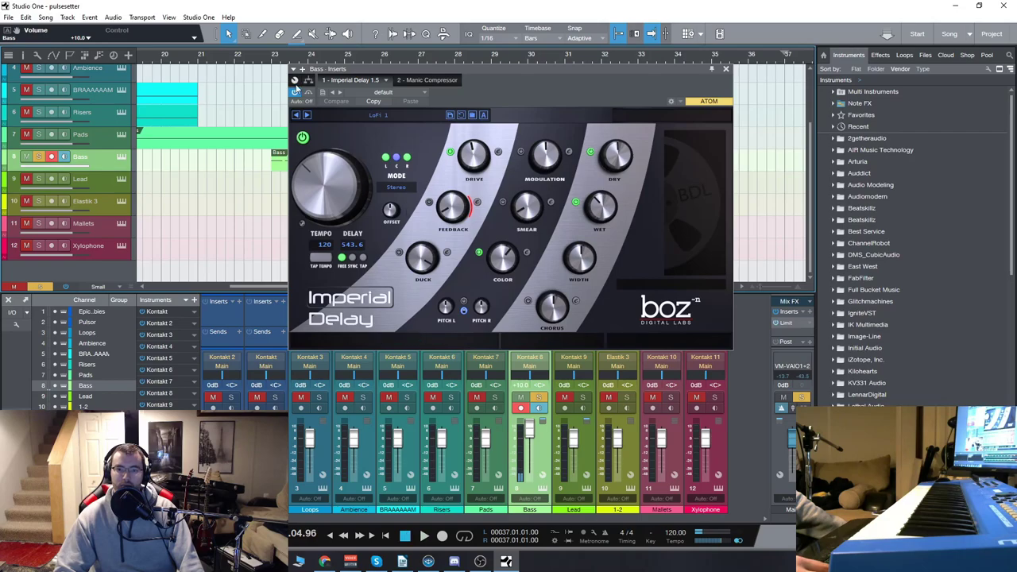
left_click(307, 116)
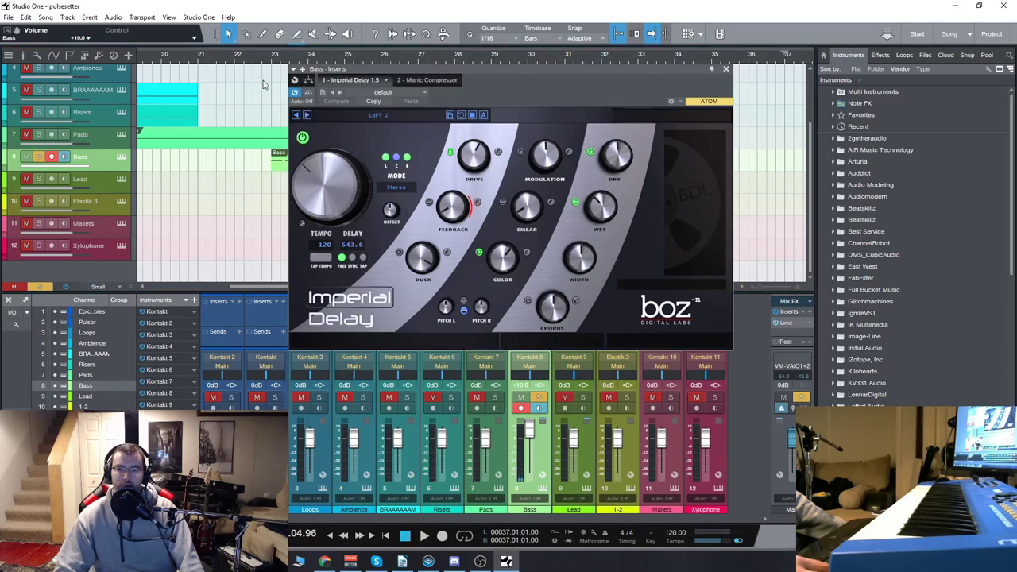
left_click(424, 536)
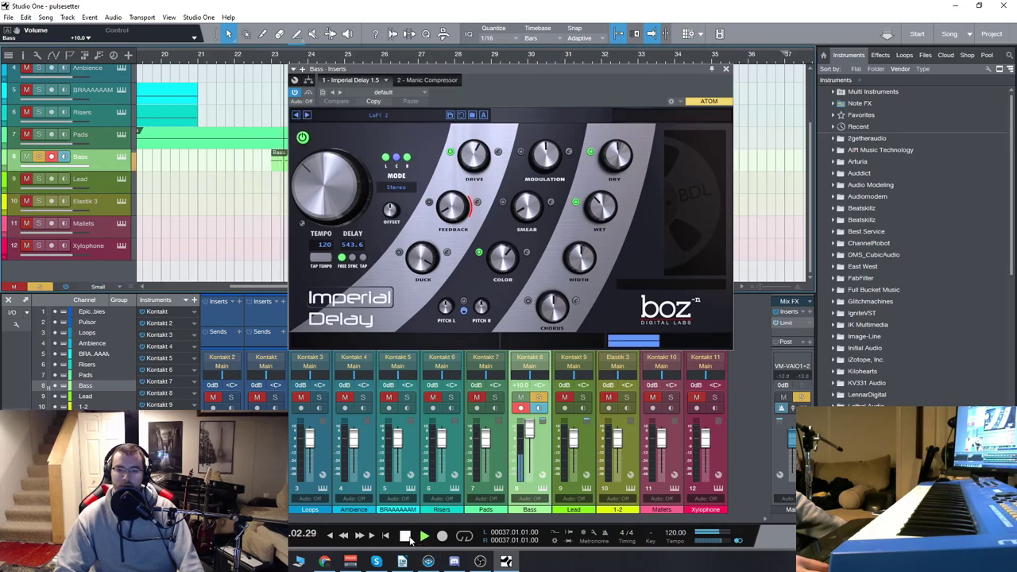
left_click(406, 537)
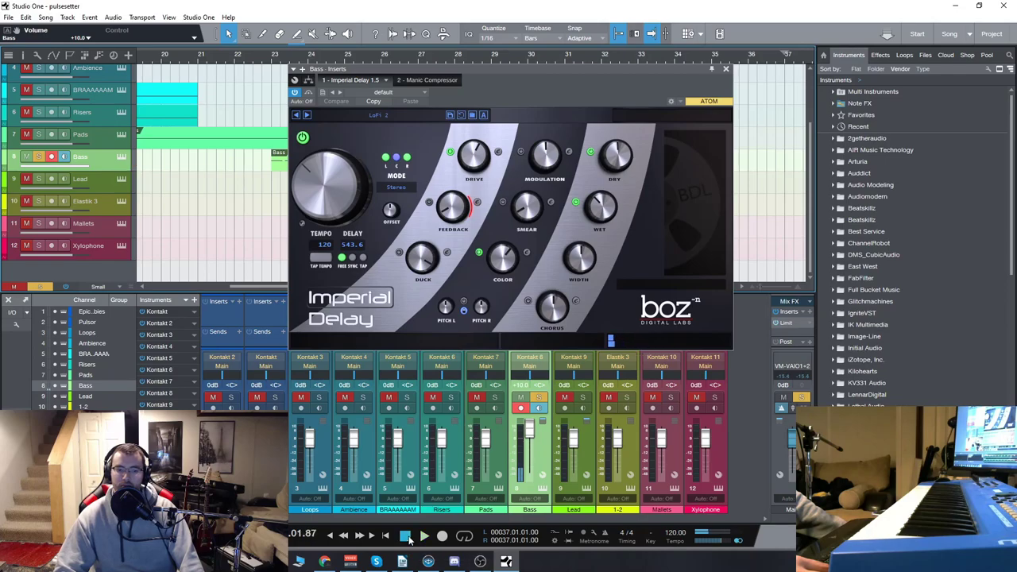
- Try the Extreme presets Autobots 2 and Autobots 1, ending on 80s Cartoon Time
left_click(363, 116)
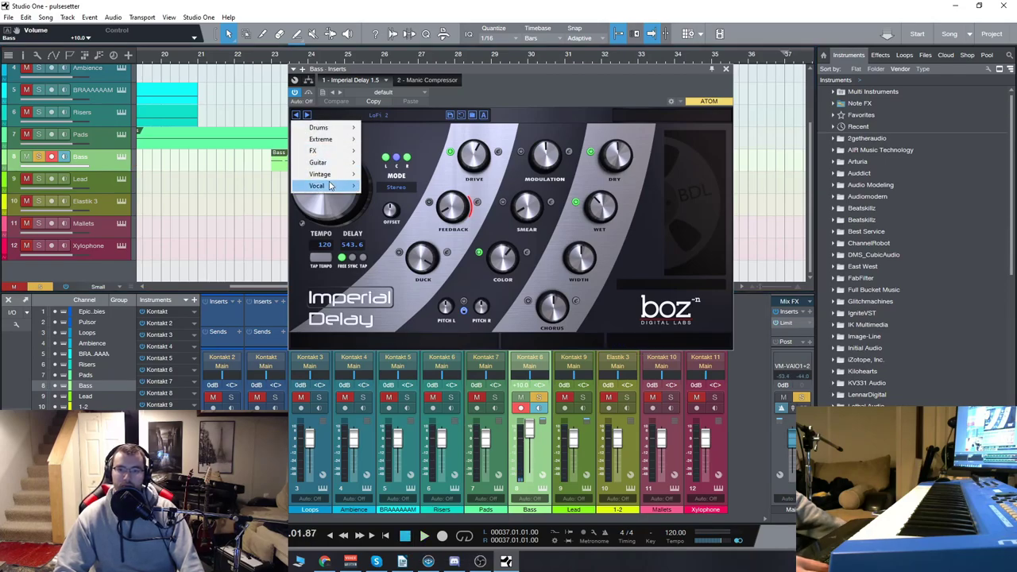
mouse_move(326, 139)
left_click(397, 179)
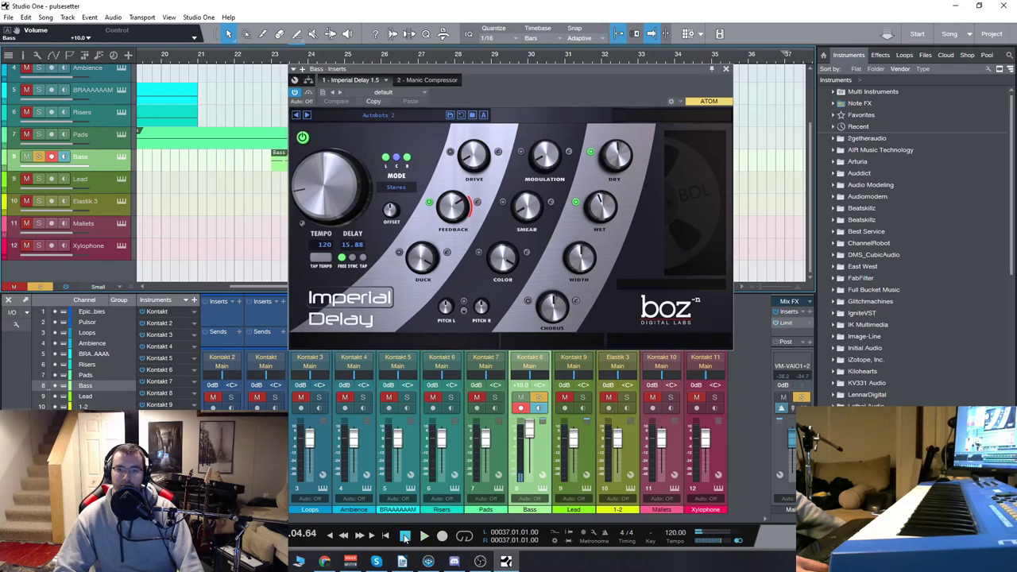
left_click(298, 115)
left_click(272, 61)
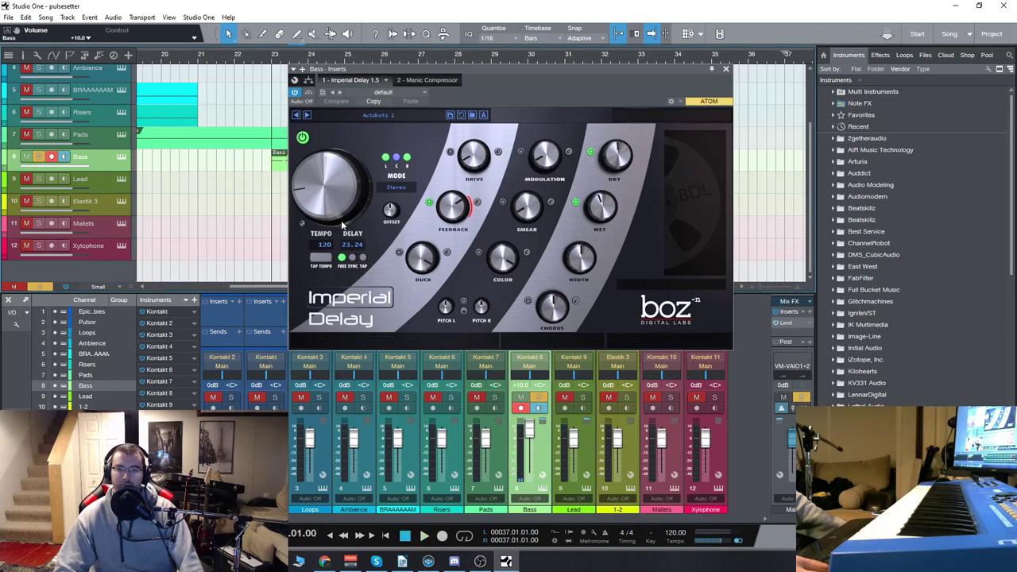
left_click(425, 536)
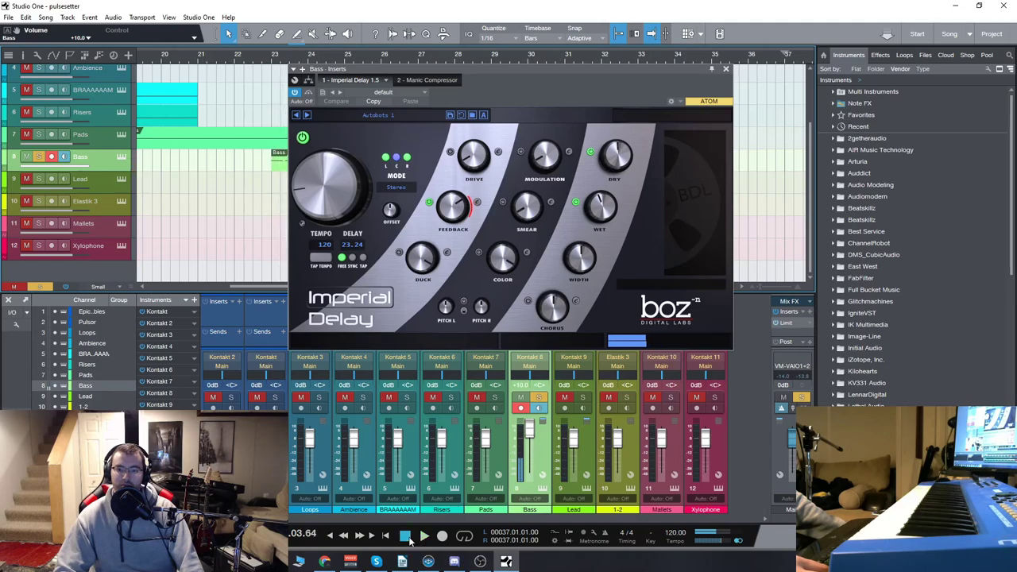
left_click(297, 116)
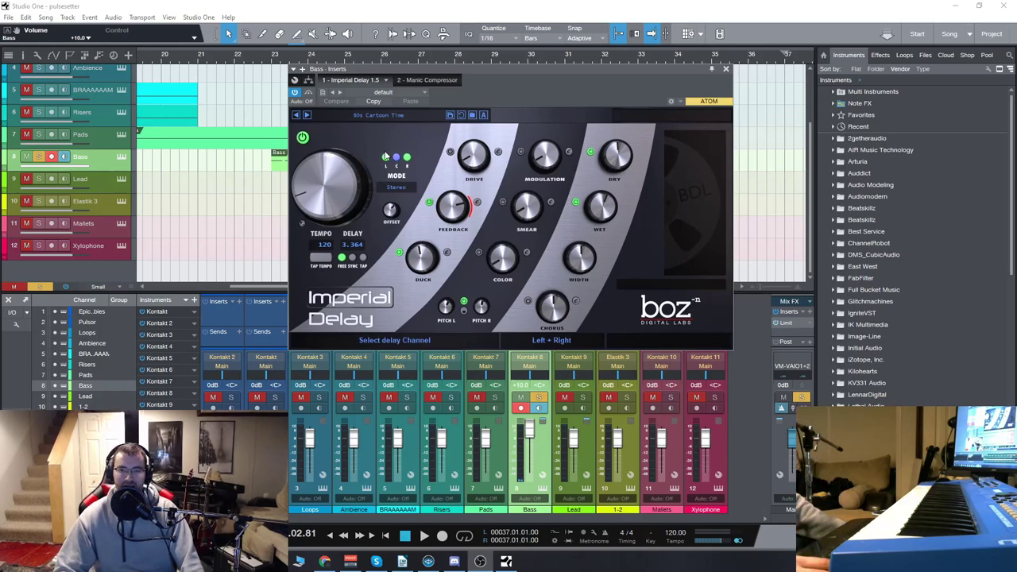
- Show the Extreme preset submenu to confirm 80s Cartoon Time is checked
left_click(379, 116)
mouse_move(322, 145)
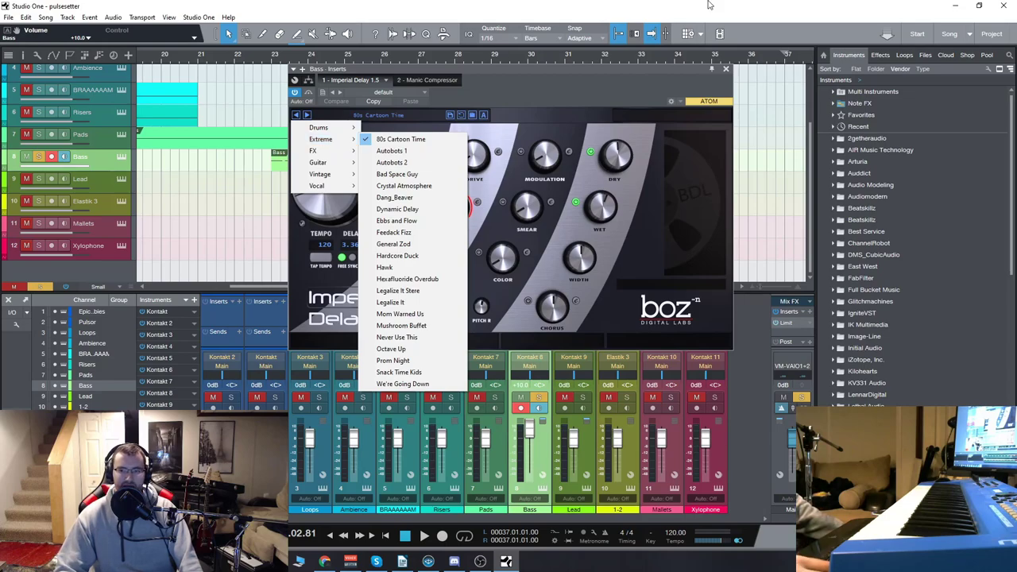
- Close the delay, reset the Bass fader to 0 dB, set bar 23, and open the Manic Compressor
left_click(277, 183)
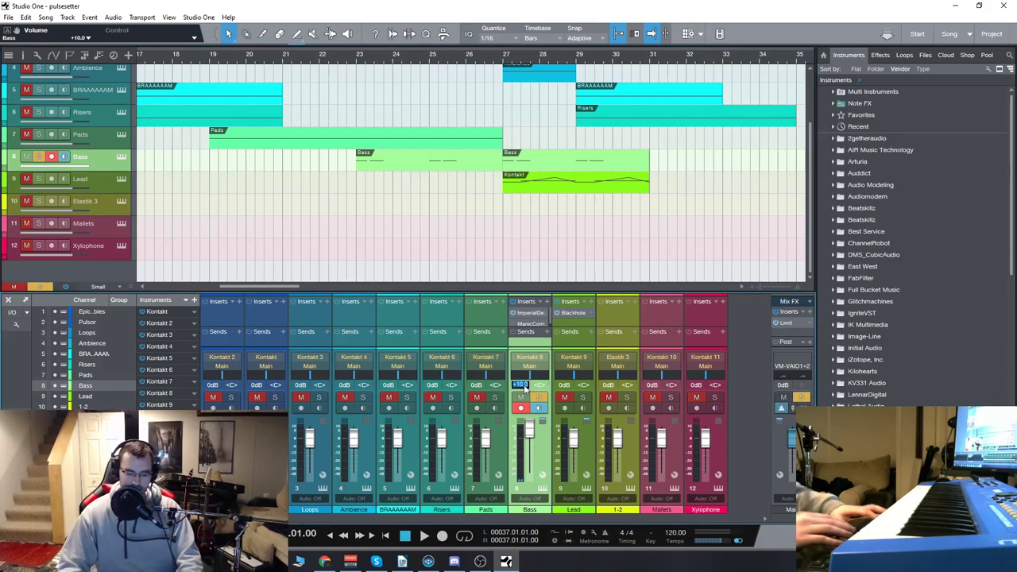
left_click(523, 387, "ctrl")
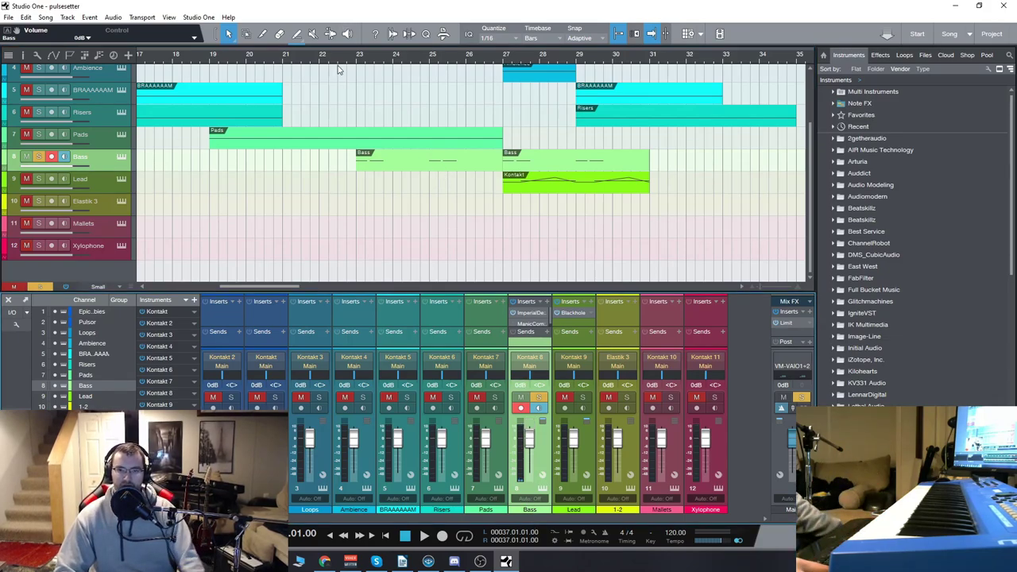
left_click(355, 62)
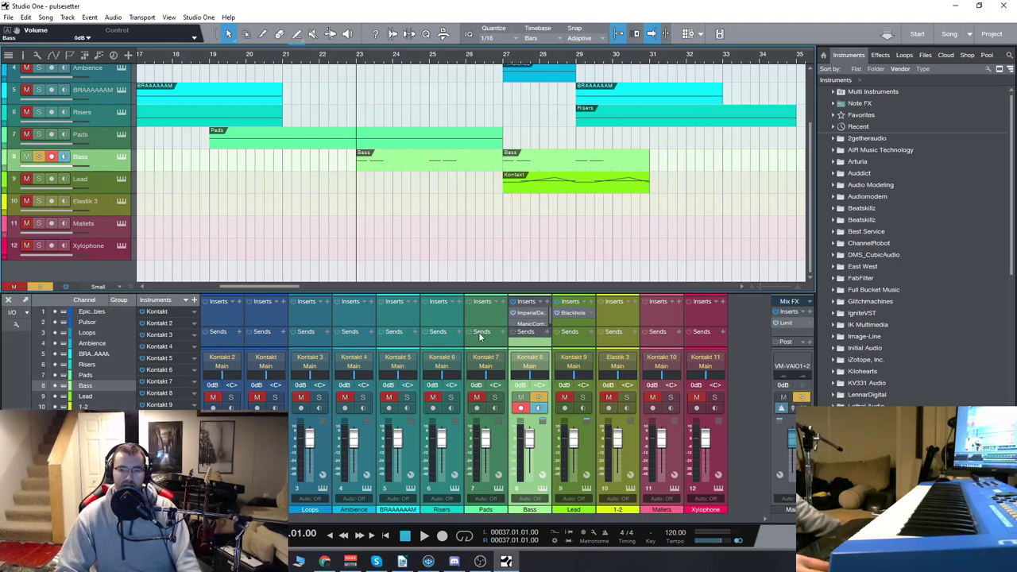
left_click(531, 324)
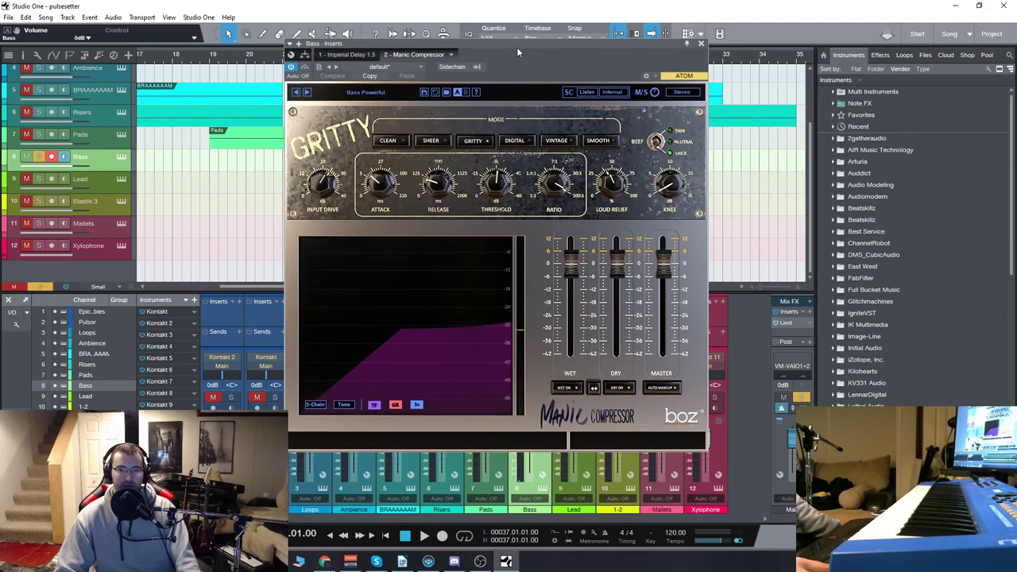
- Load the Manic Compressor's Bass 1 preset
left_click_drag(516, 47, 498, 52)
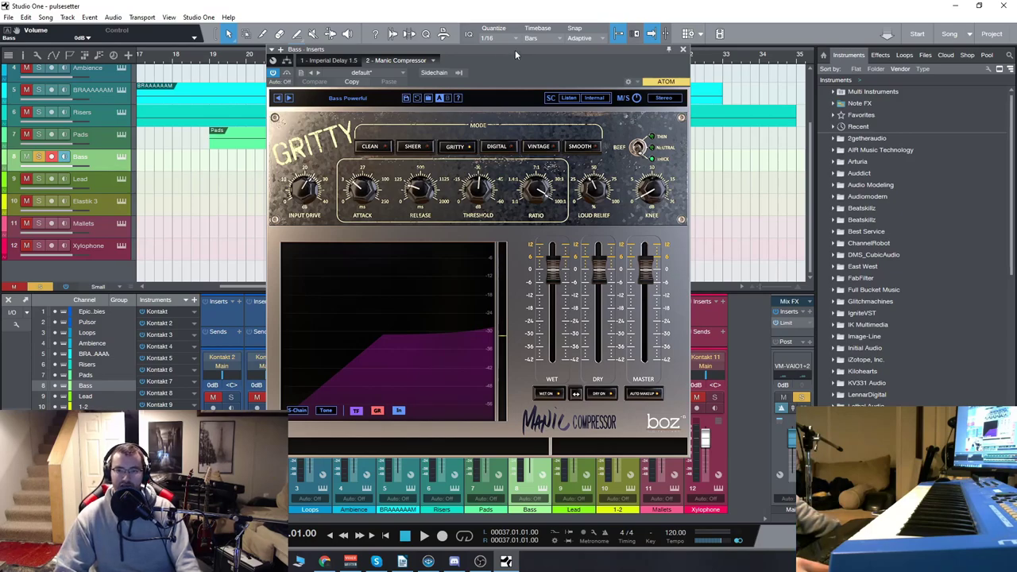
left_click_drag(516, 52, 501, 58)
left_click(295, 111)
mouse_move(296, 118)
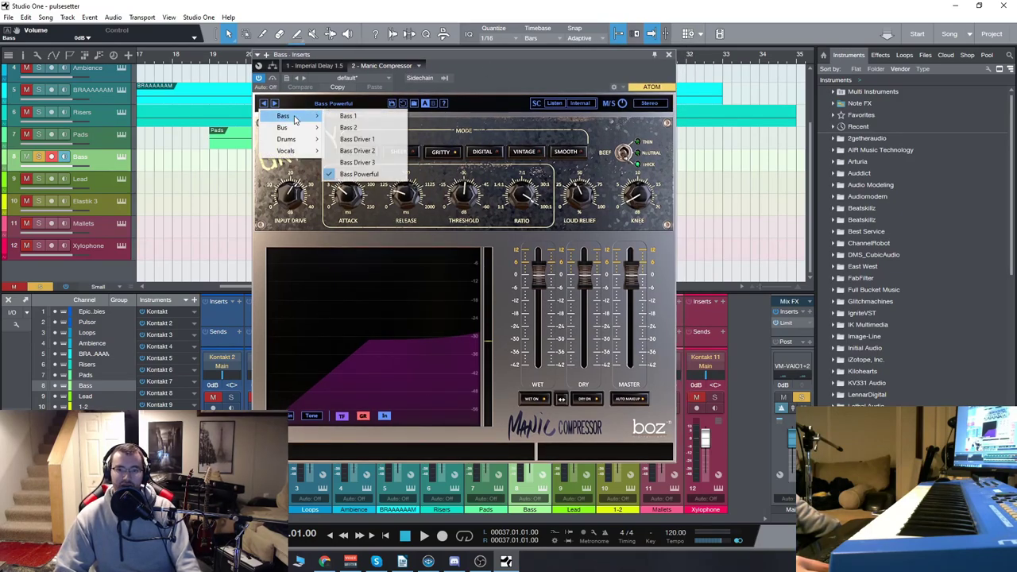
left_click(386, 116)
- Reposition the compressor window to reveal the mixer and play from the chosen timeline position
left_click_drag(435, 56, 150, 32)
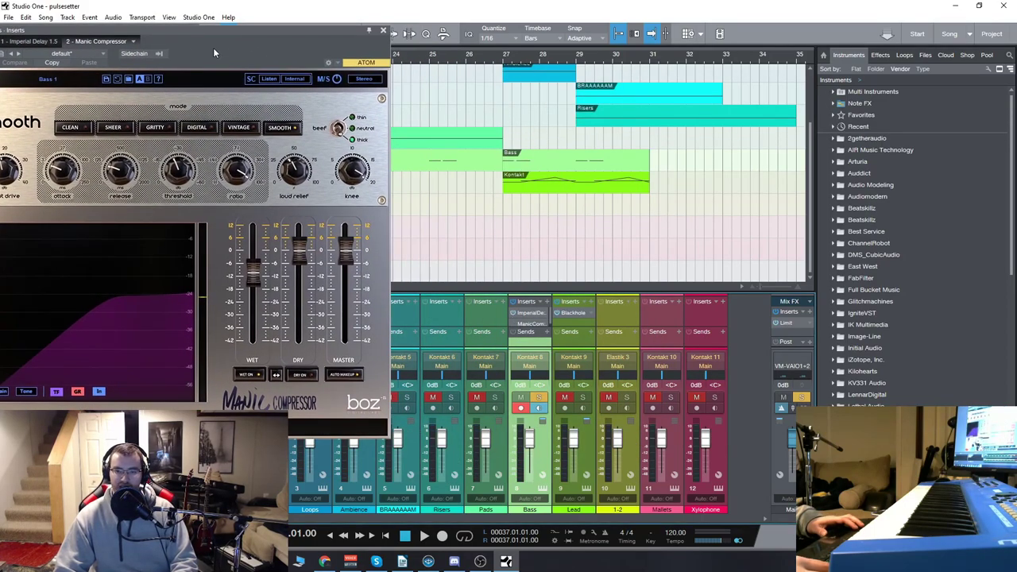
left_click_drag(226, 33, 438, 70)
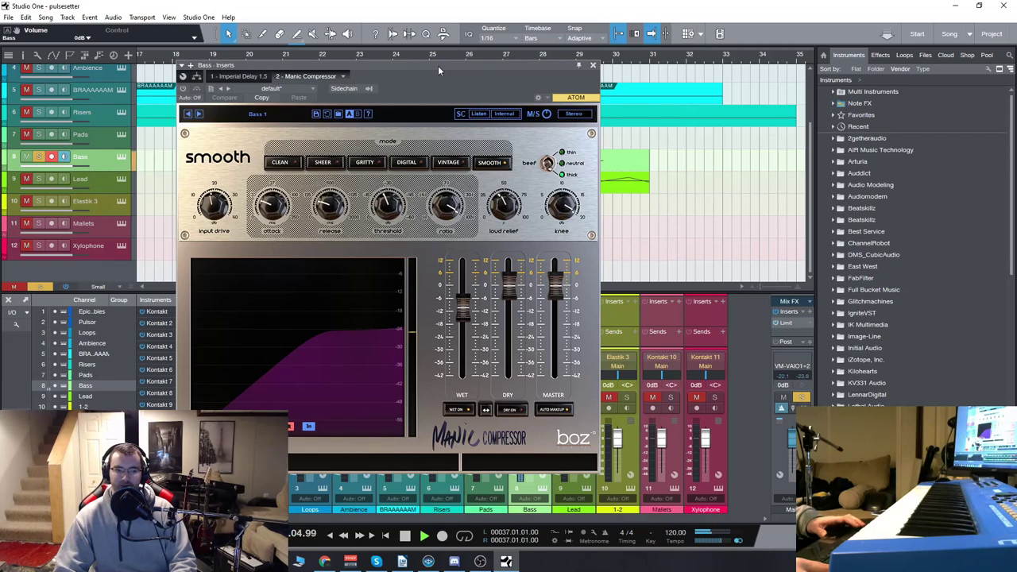
left_click_drag(438, 65, 612, 109)
left_click(345, 65)
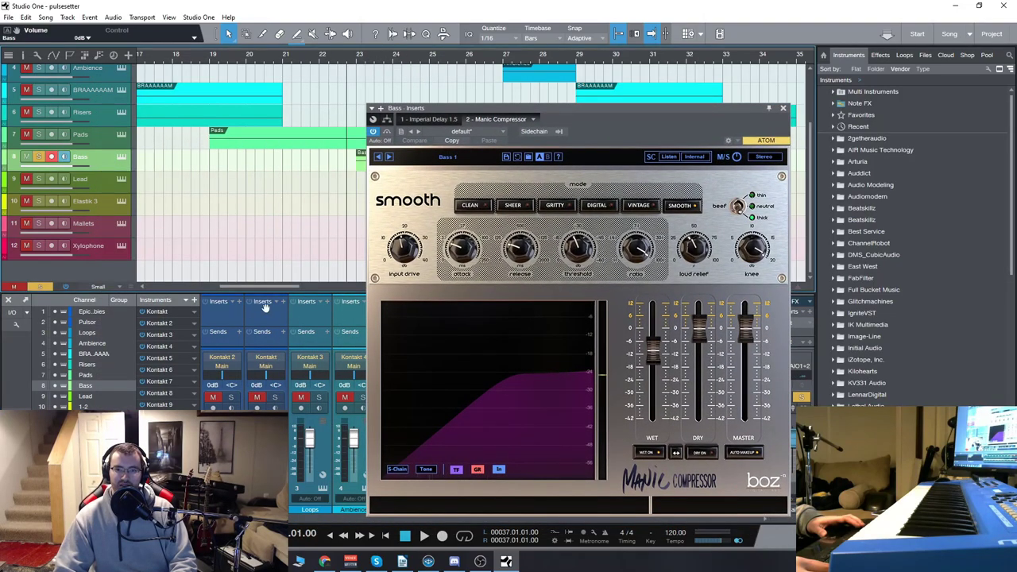
key("space")
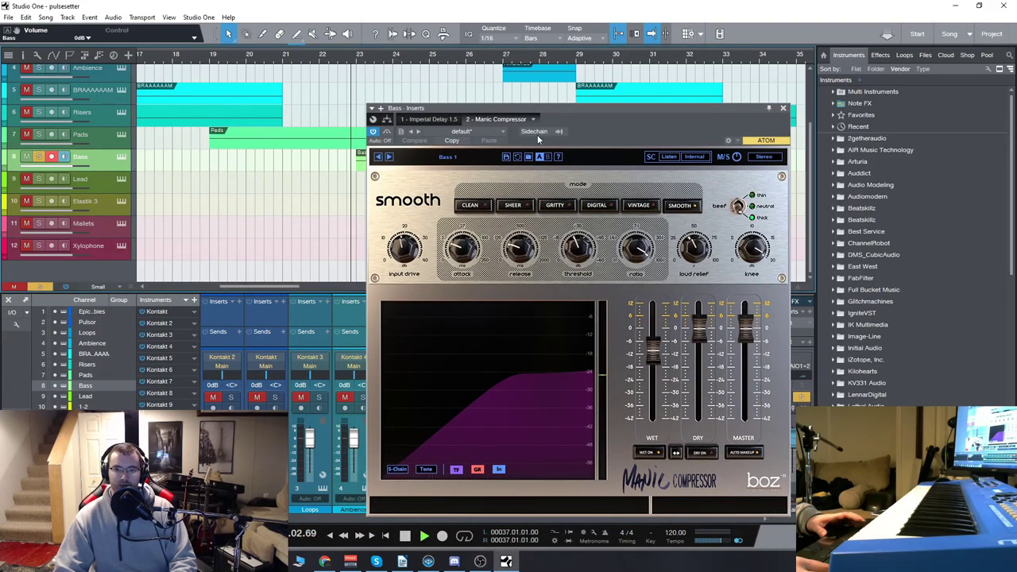
left_click_drag(565, 108, 474, 87)
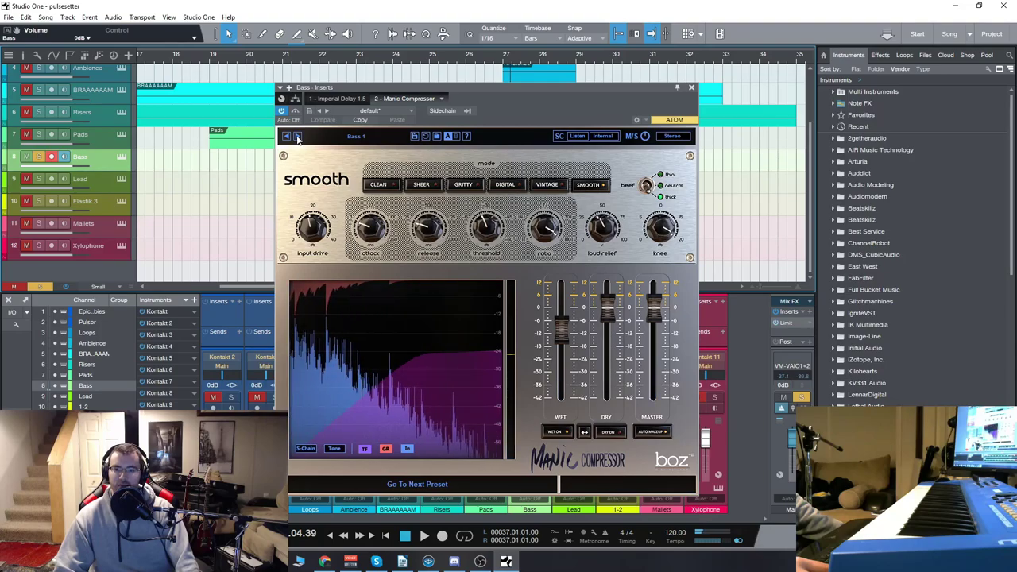
- Step the compressor through the Bass 2 and Bass Driver 1 presets
left_click(297, 138)
left_click_drag(490, 89, 592, 124)
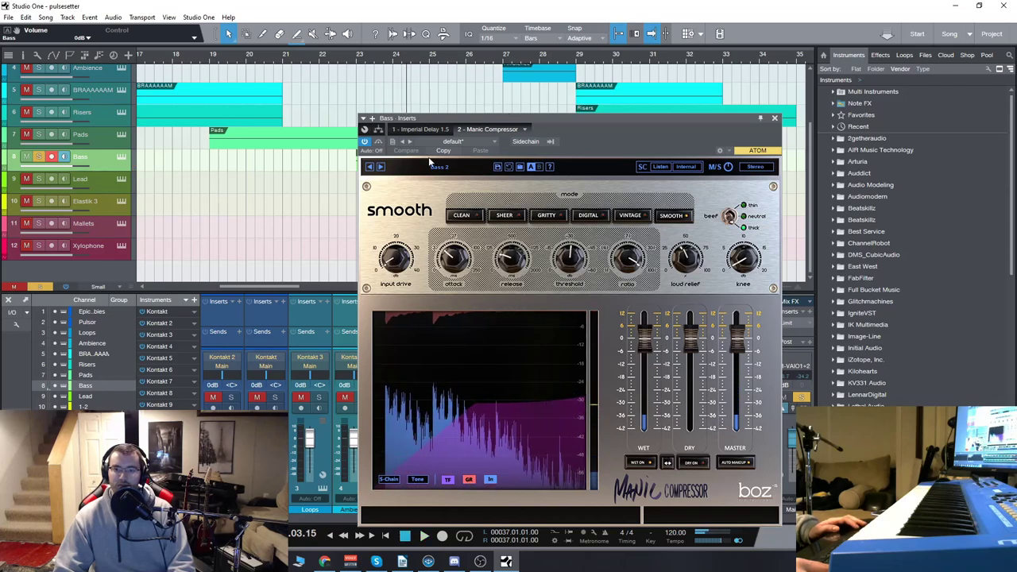
left_click(381, 168)
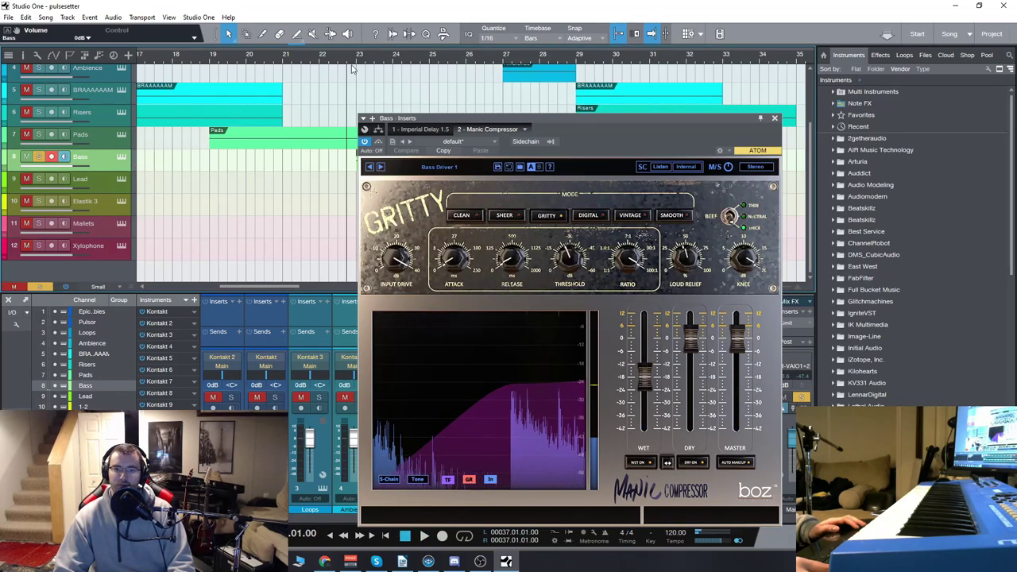
left_click_drag(549, 126, 529, 117)
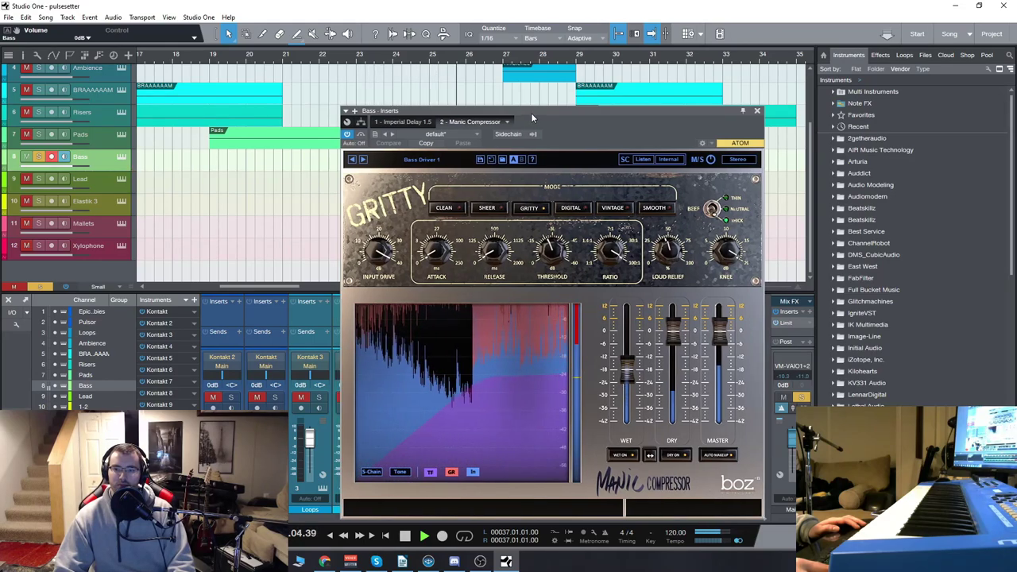
left_click_drag(529, 116, 566, 116)
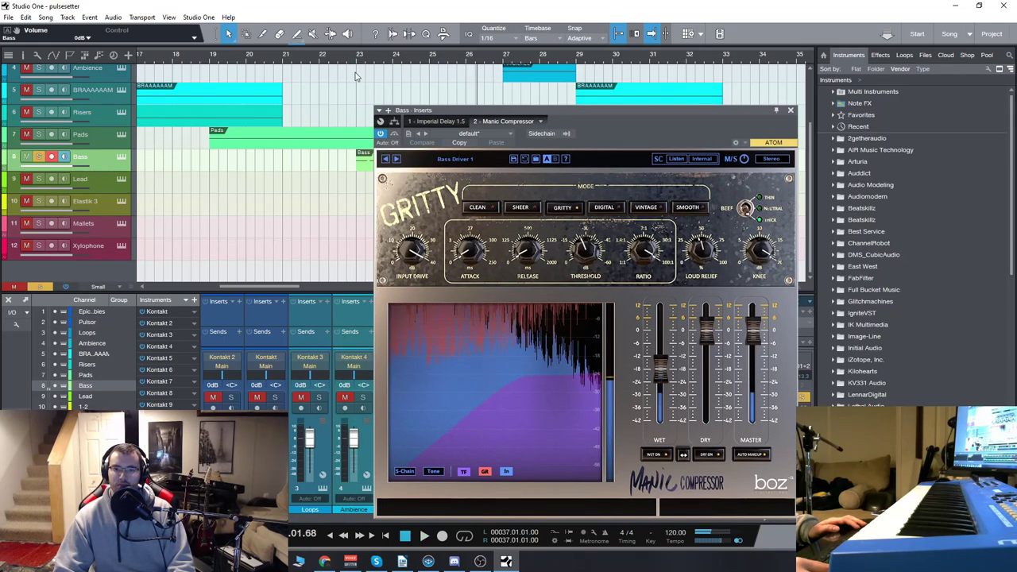
- Audition Bass Driver 2 and Bass Driver 3, replaying from around bar 23 before stopping
left_click(396, 159)
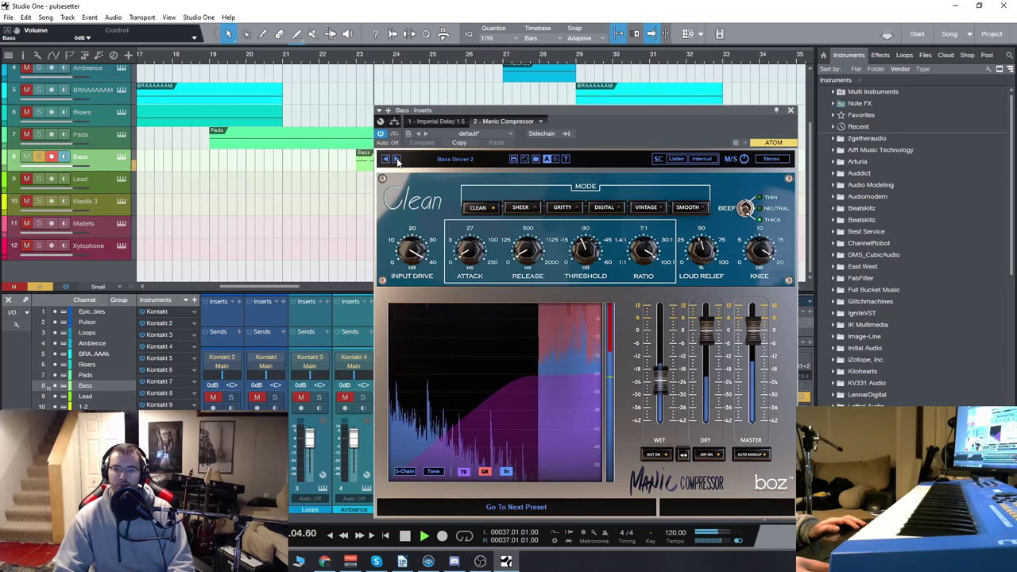
key("space")
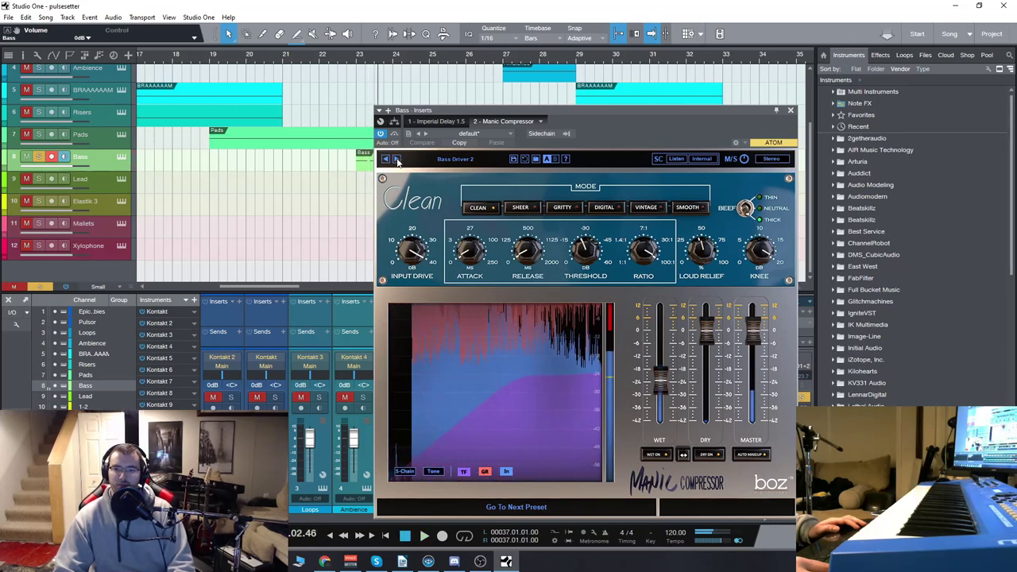
left_click(398, 162)
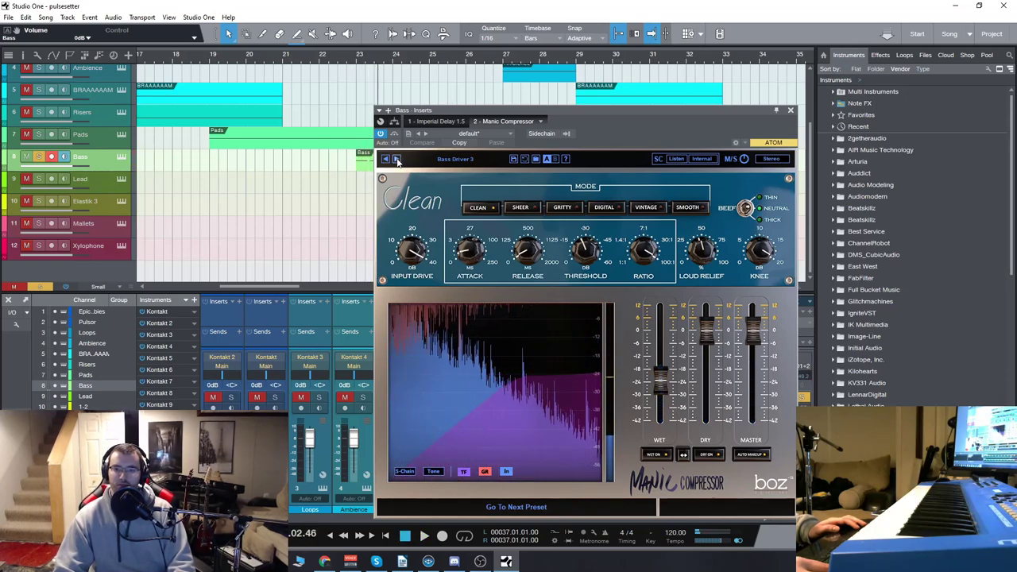
left_click(350, 61)
key("space")
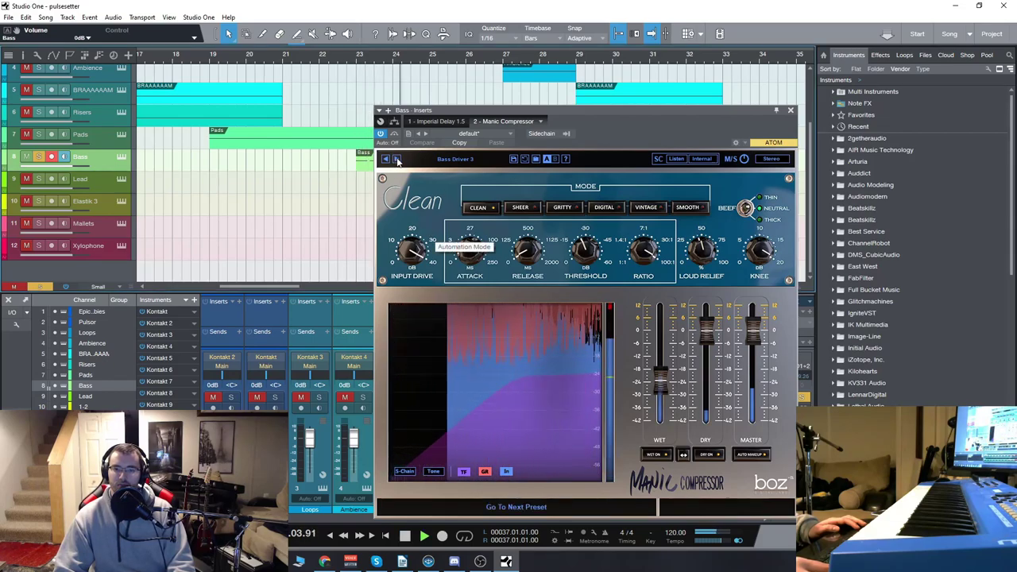
left_click_drag(712, 117, 669, 120)
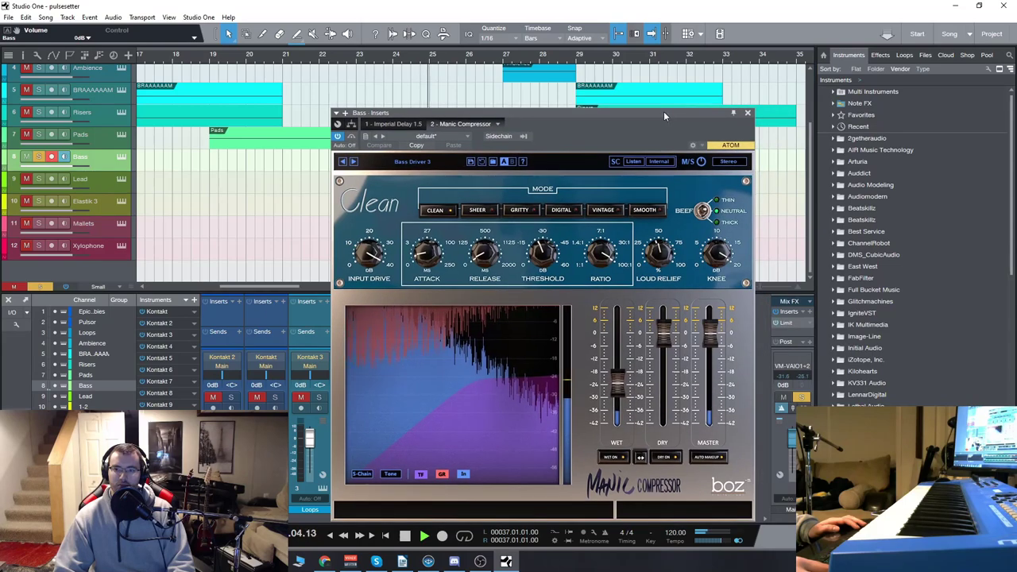
key("space")
- Copy the Manic Compressor from the Bass inserts onto BRAAAAAAM's inserts, then solo BRAAAAAAM
left_click(748, 115)
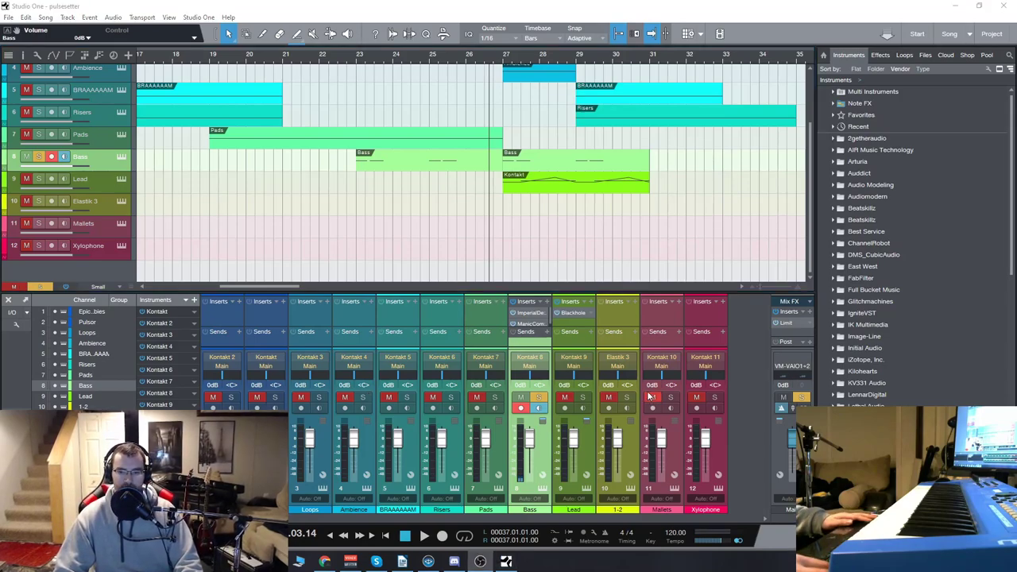
left_click_drag(536, 323, 405, 313)
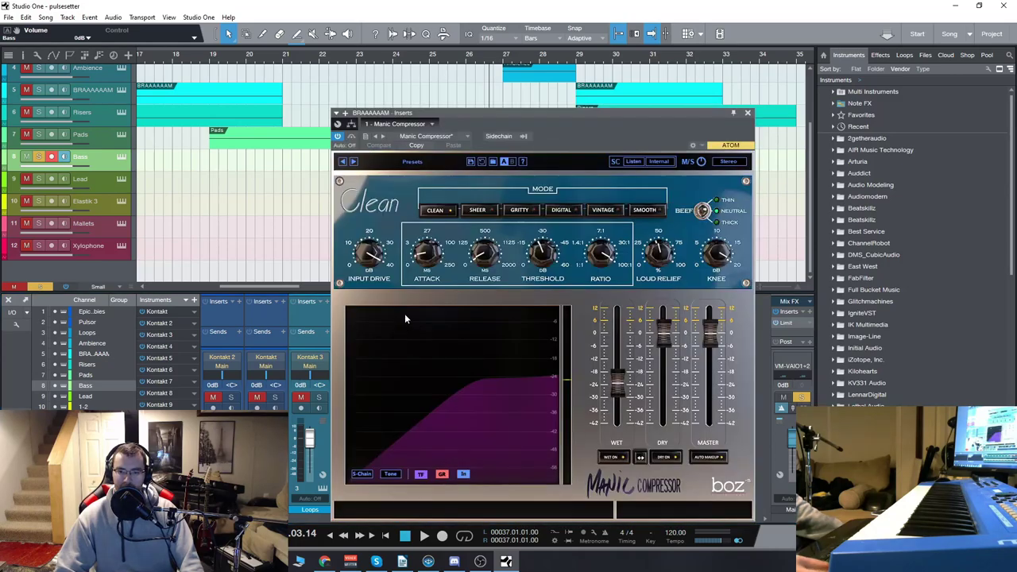
left_click(746, 116)
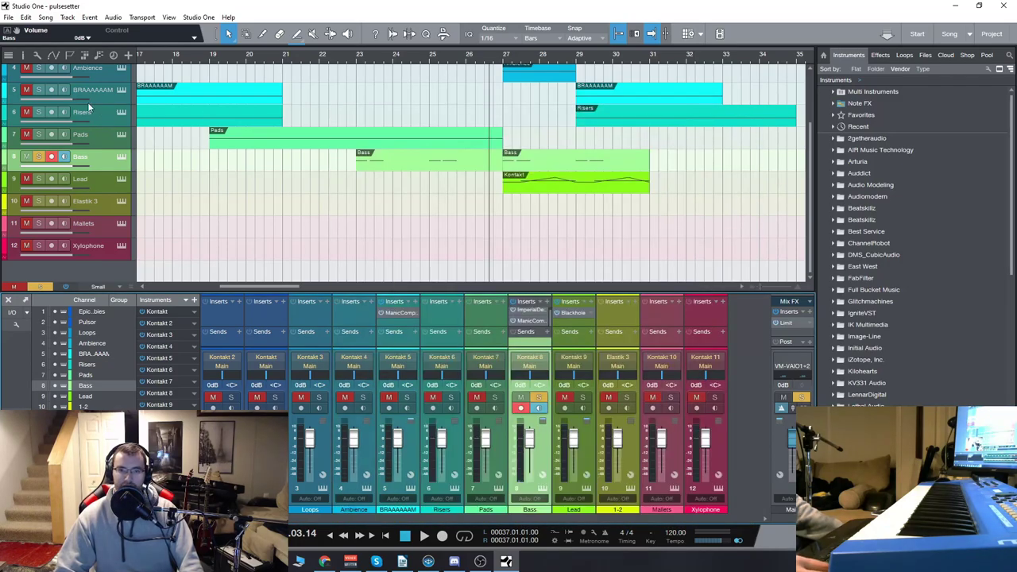
left_click(41, 90)
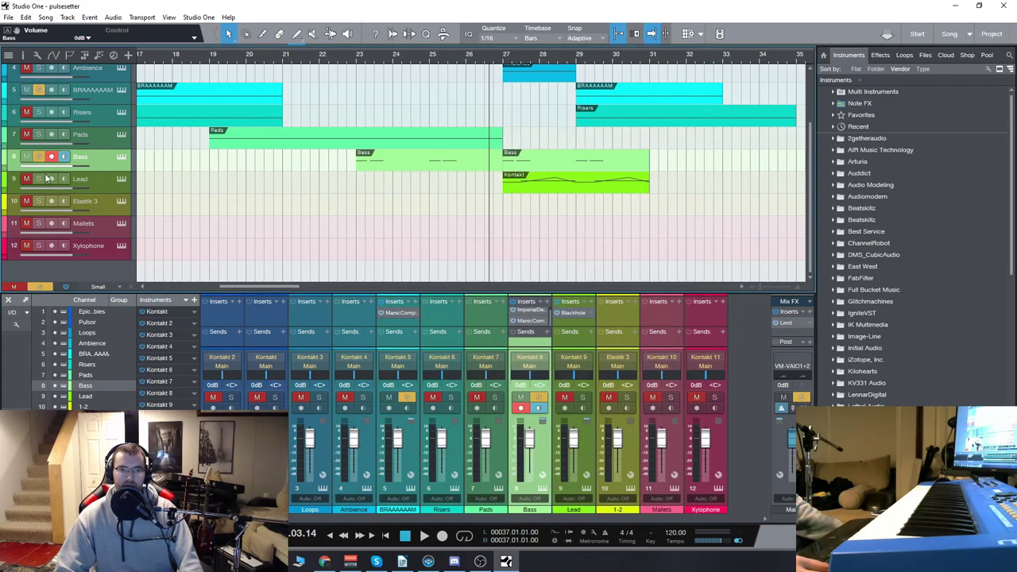
- Inspect the BRAAAAAAM Epic Babies instrument's filter and main views, then close it
left_click(121, 91)
left_click_drag(441, 24, 518, 35)
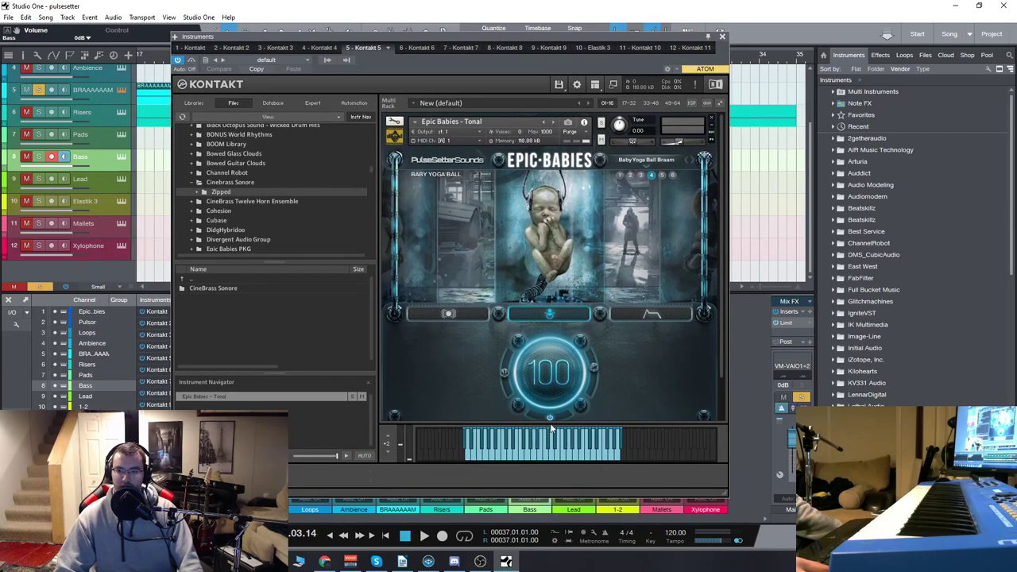
left_click(443, 311)
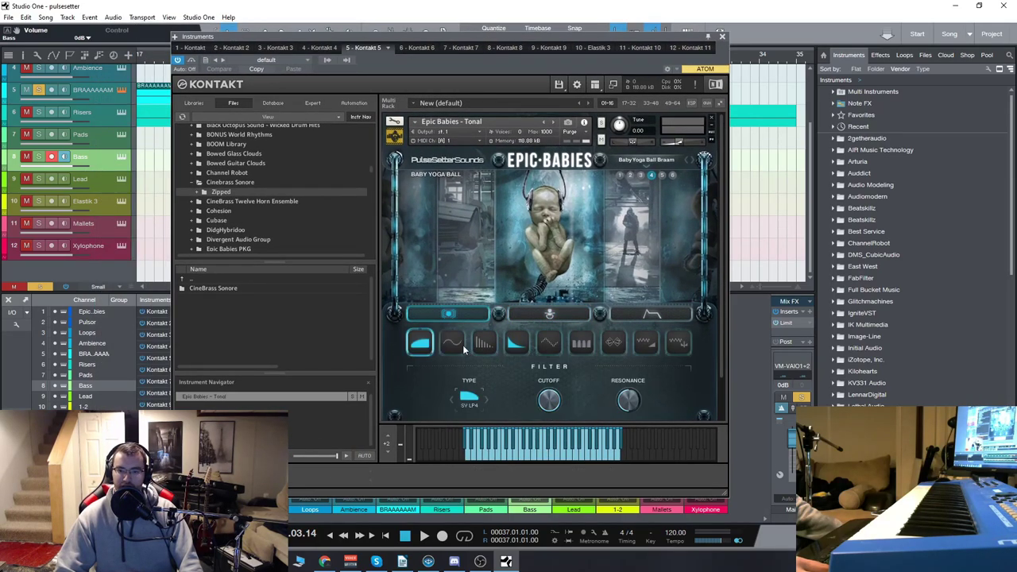
left_click(548, 316)
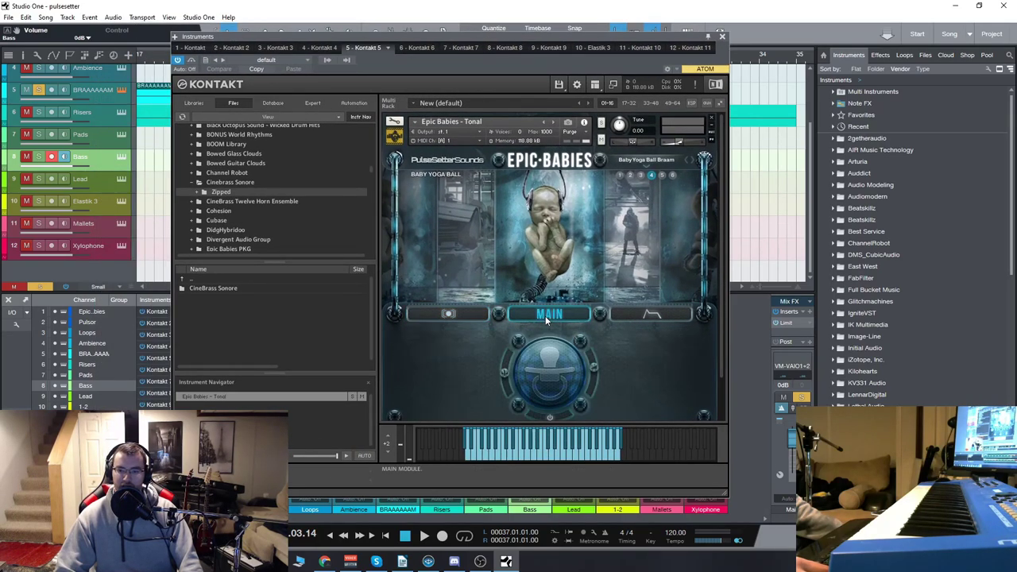
left_click(722, 36)
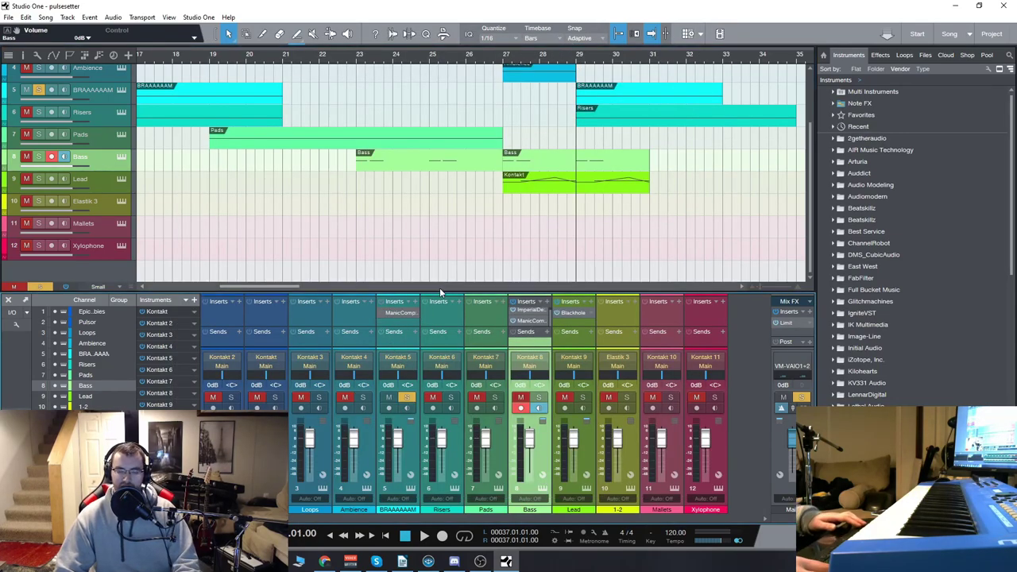
- Play and stop the song, scroll the timeline, and start playback again
key("space")
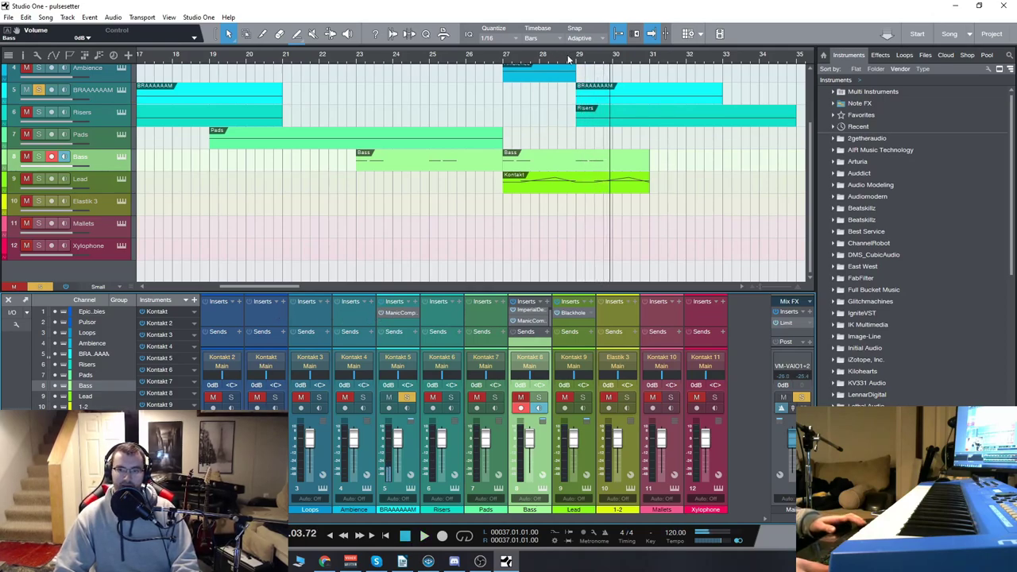
key("space")
left_click_drag(270, 286, 291, 283)
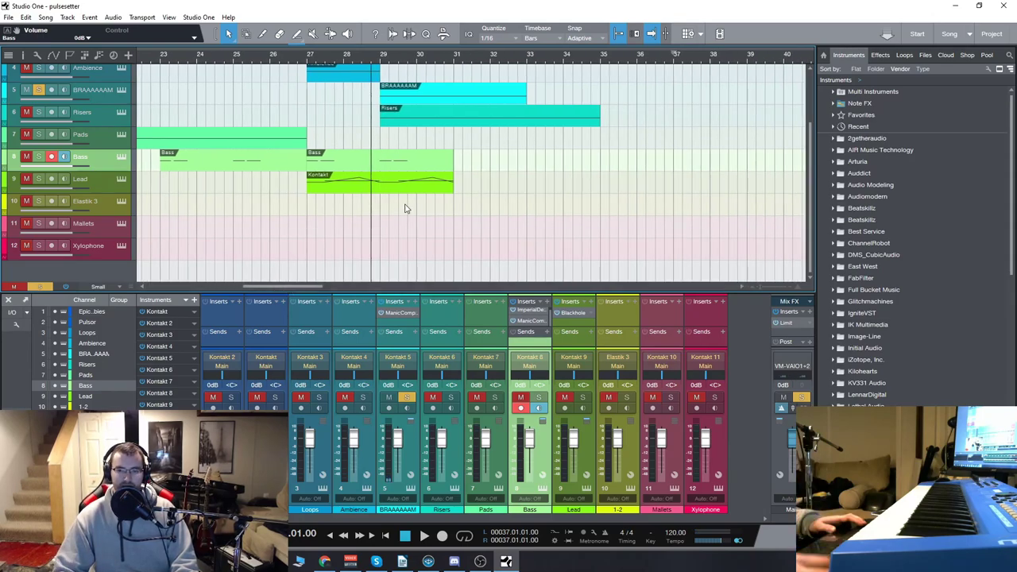
key("space")
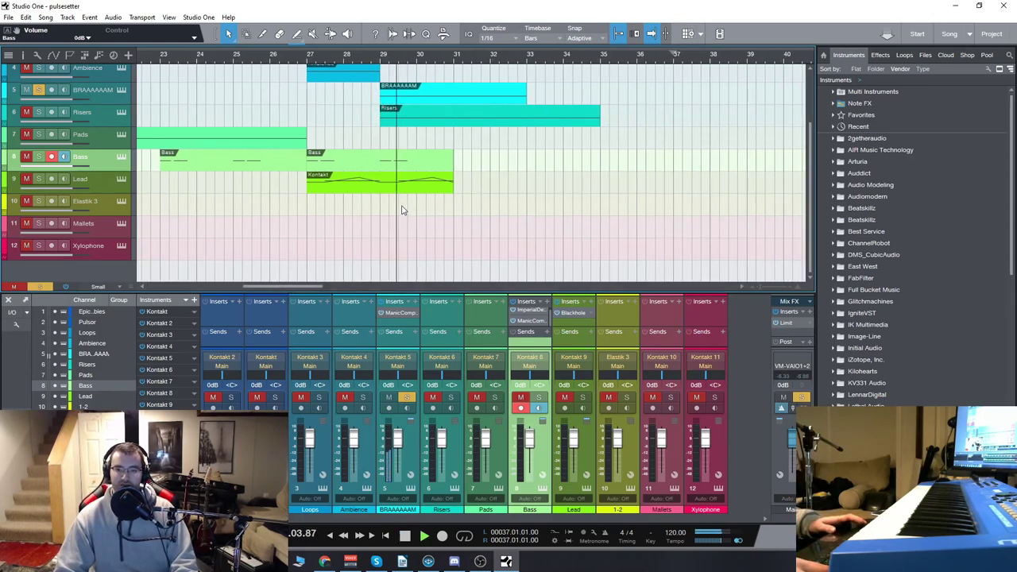
- Load the Bass Powerful preset on BRAAAAAAM's Manic Compressor and audition it from bar 29
left_click(398, 313)
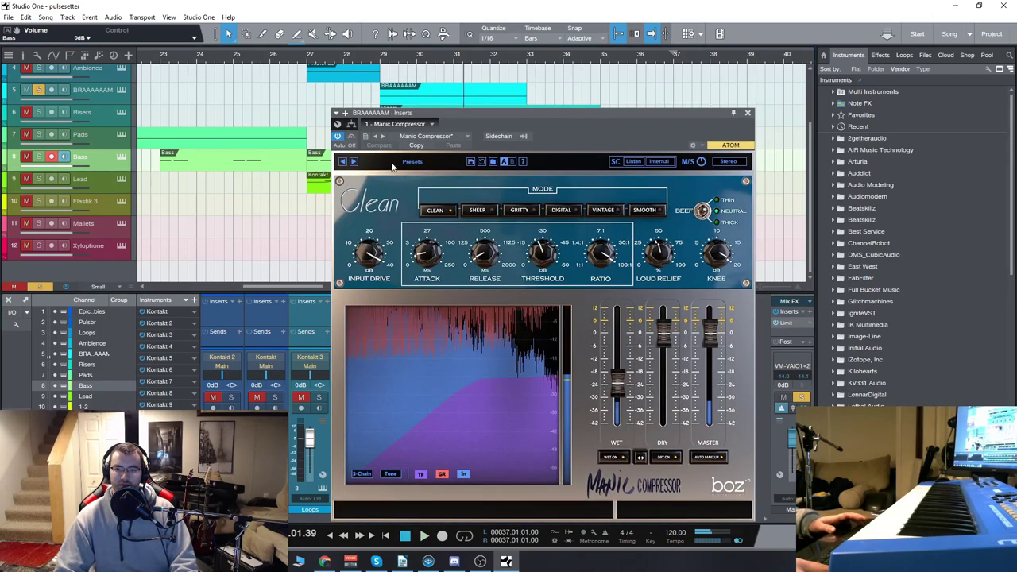
left_click_drag(516, 116, 475, 95)
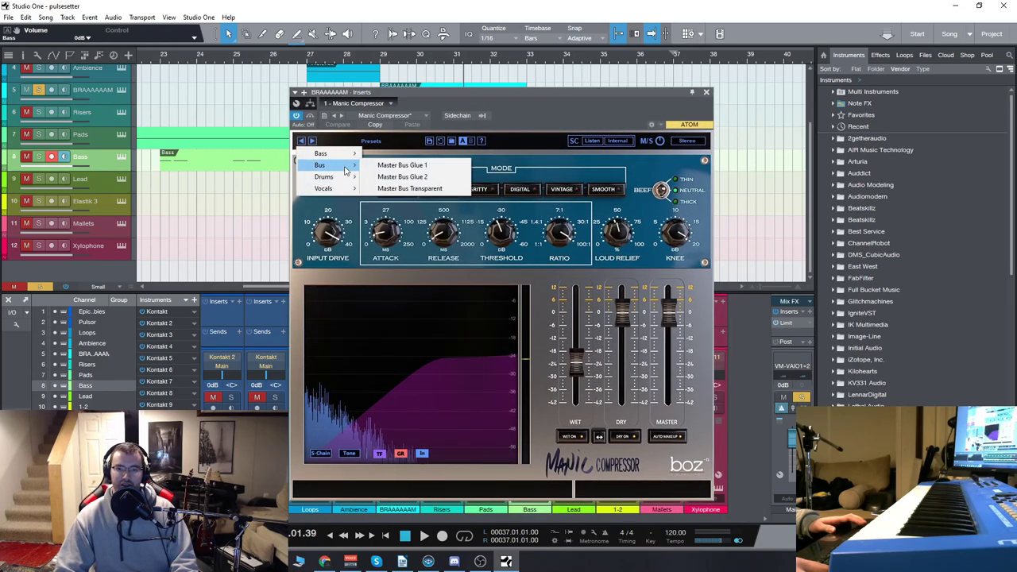
mouse_move(322, 153)
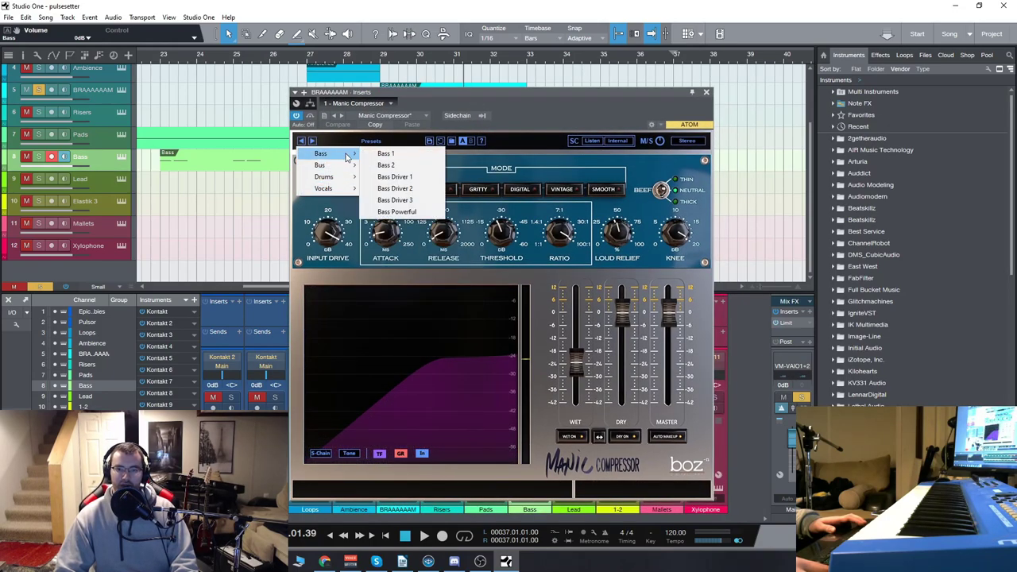
left_click(407, 212)
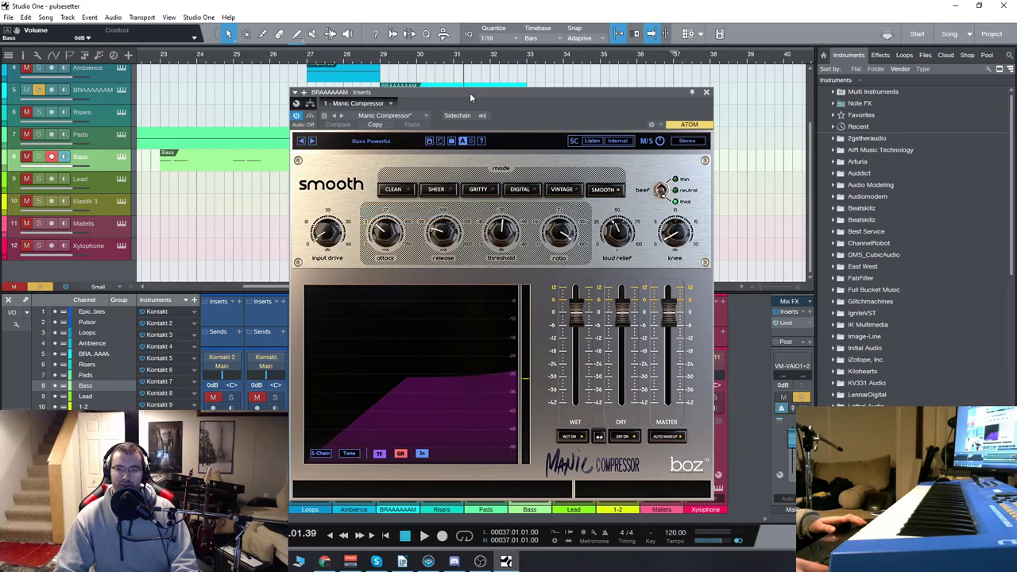
mouse_move(469, 92)
left_mouse_down()
mouse_move(481, 155)
mouse_move(451, 89)
left_mouse_up()
left_click(373, 57)
key("space")
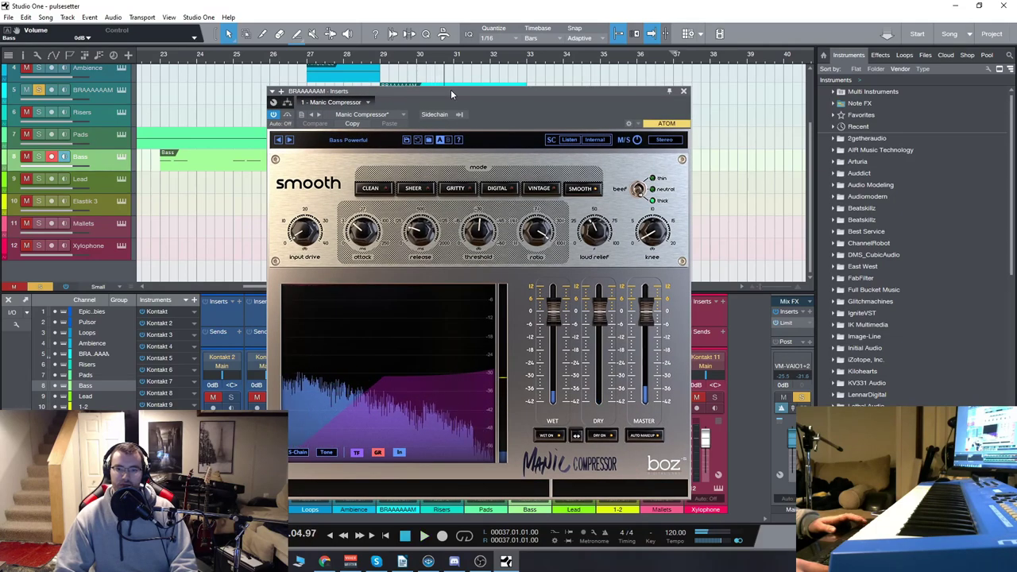
key("space")
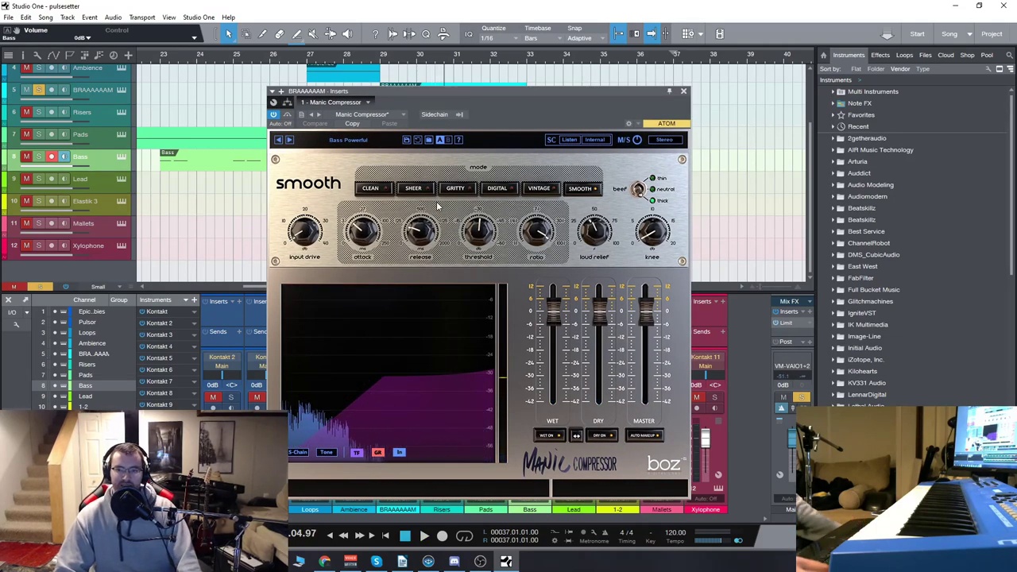
- Switch the compressor from Smooth to Gritty mode and play the song to hear it
left_click(451, 190)
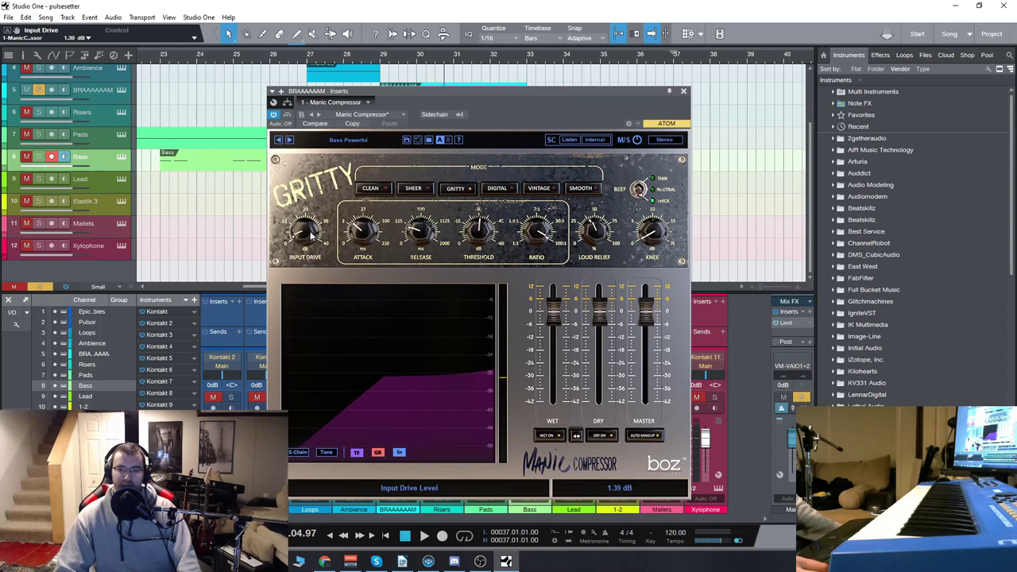
left_click_drag(522, 104, 548, 148)
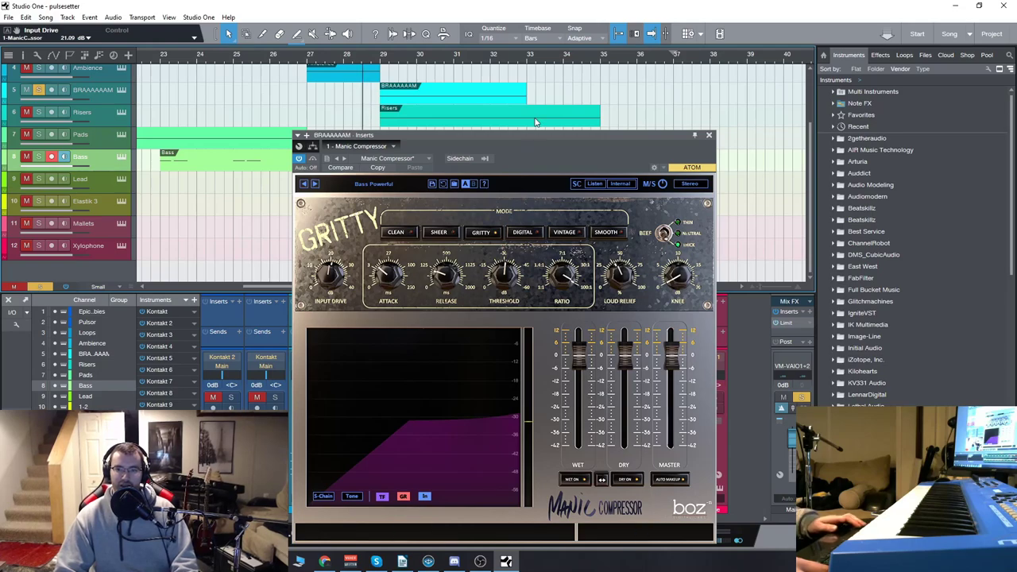
key("space")
left_click_drag(536, 135, 513, 114)
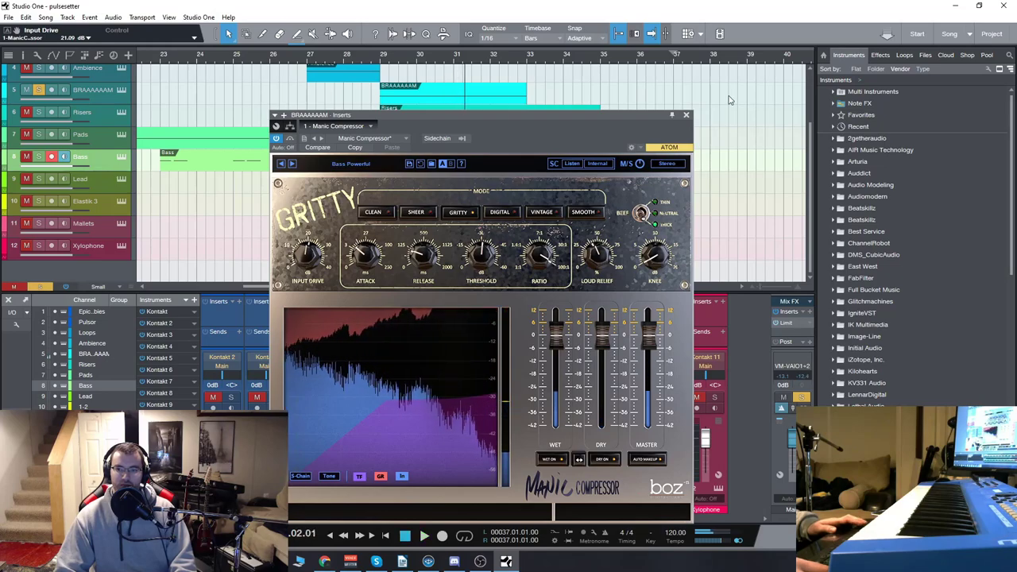
- Close the compressor window and play the arrangement back from about bar 28.7
key("space")
left_click(686, 119)
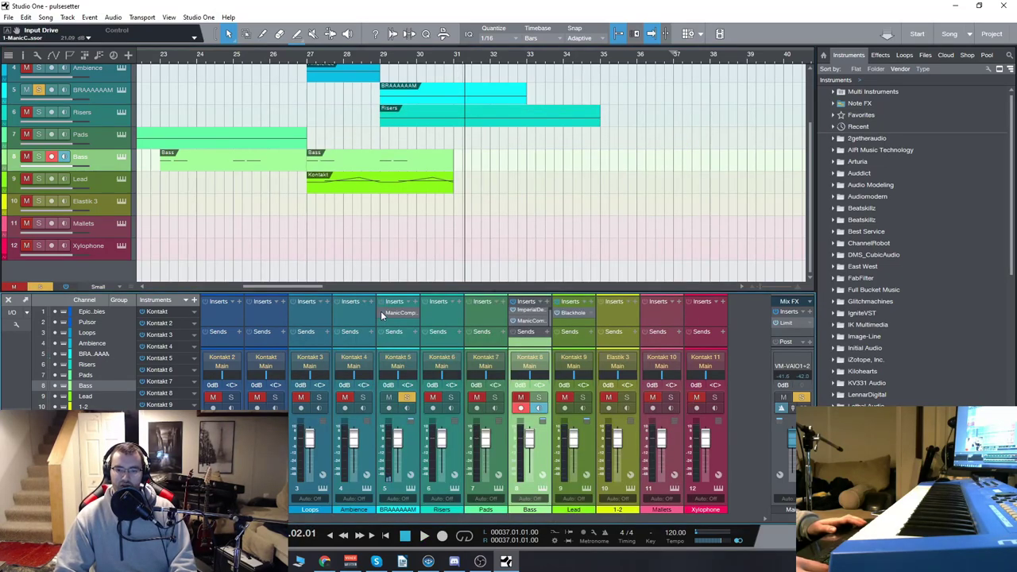
key("space")
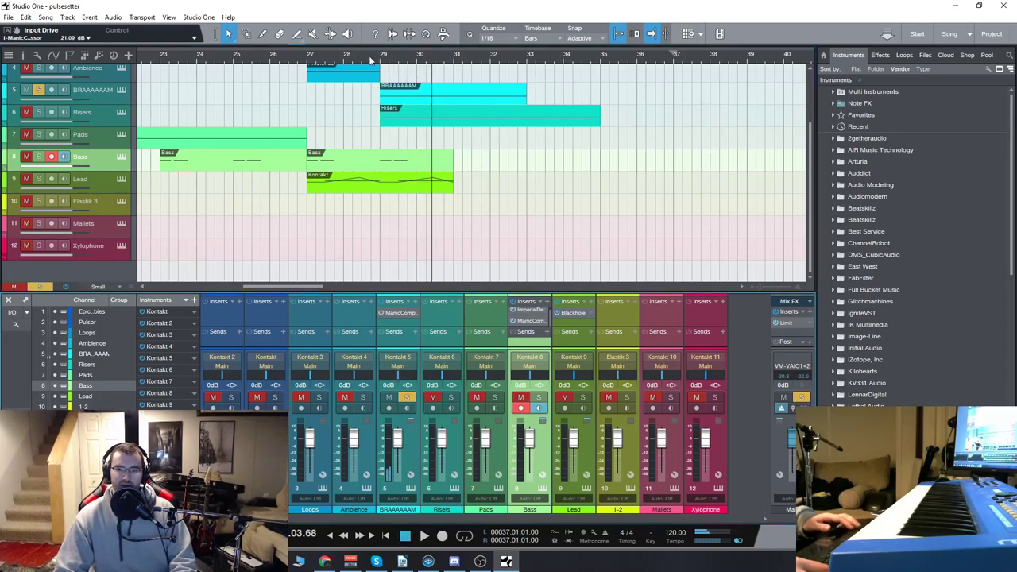
left_click(371, 60)
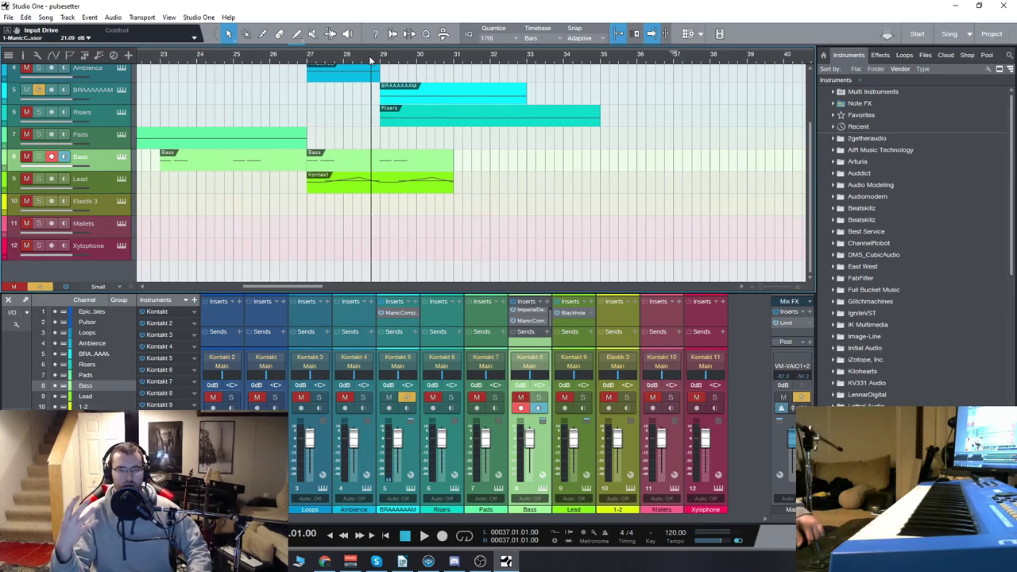
key("space")
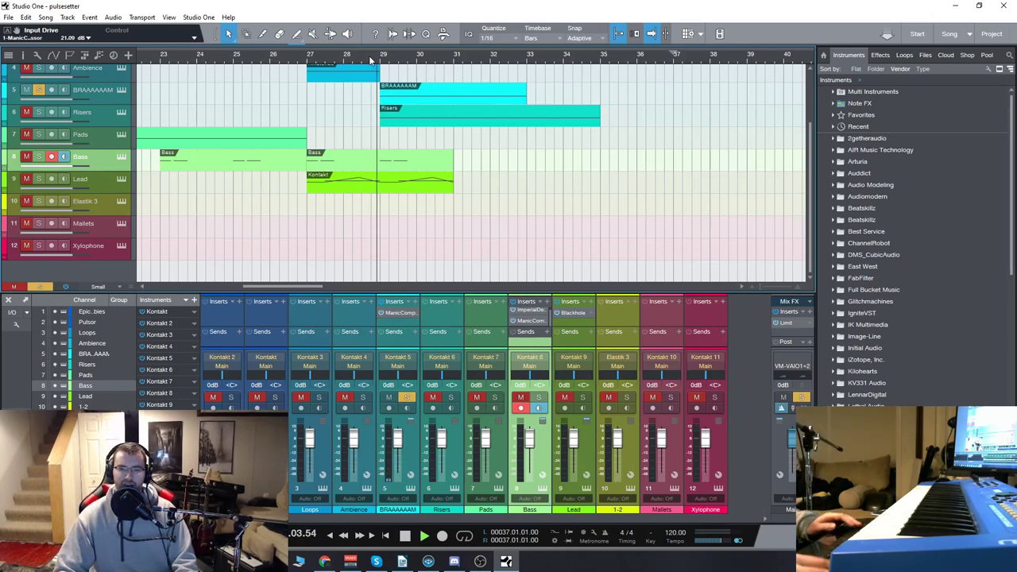
left_click(406, 539)
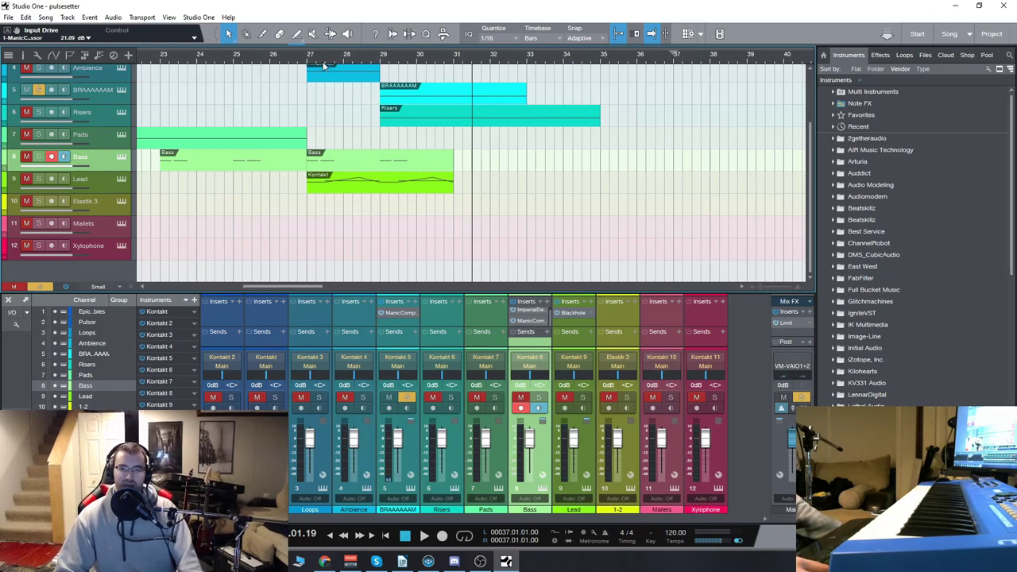
- Replay, then restart playback from bar 23 and jump ahead to bar 27
key("space")
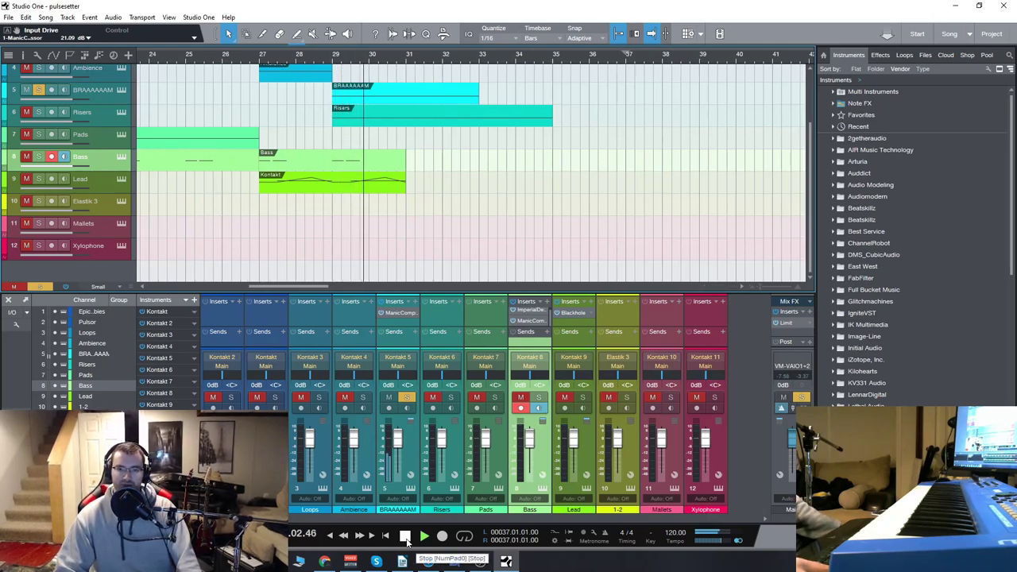
left_click(405, 538)
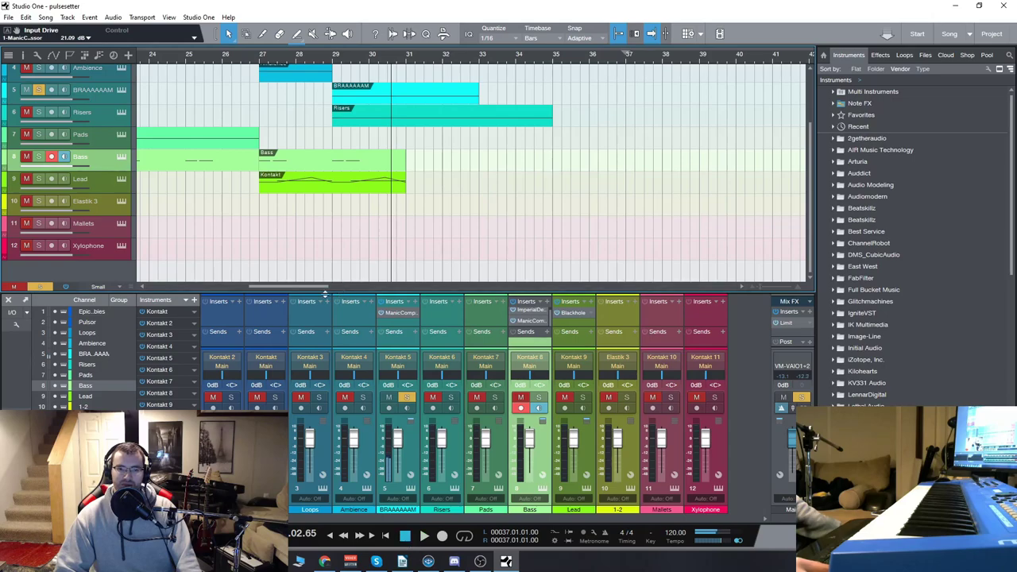
left_click_drag(322, 287, 307, 287)
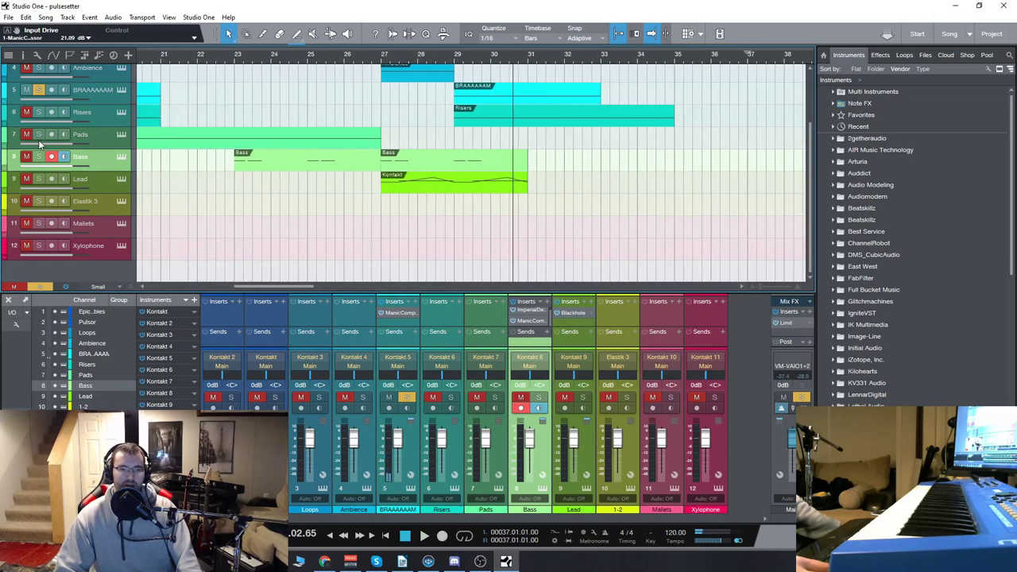
left_click(237, 60)
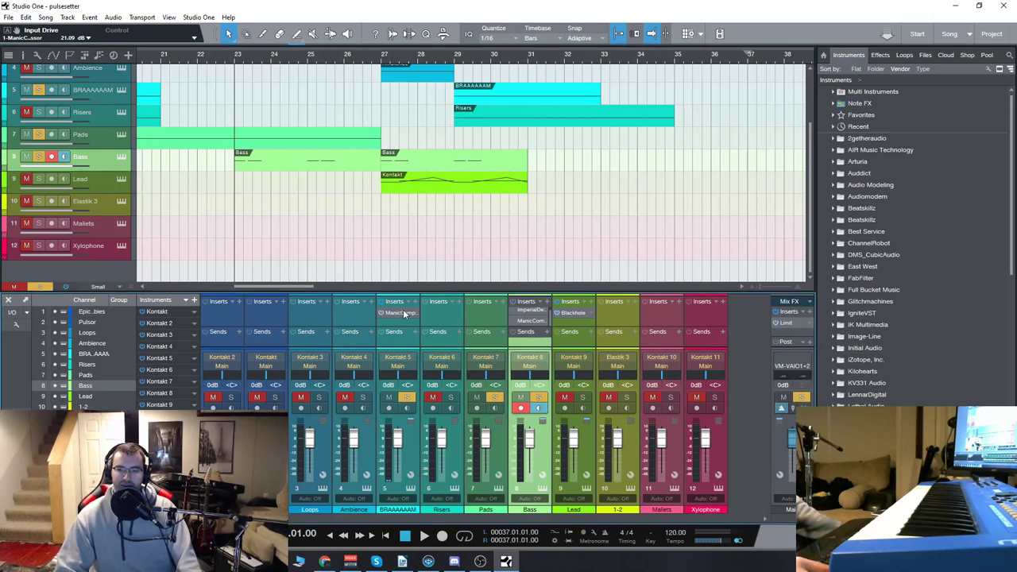
left_click(425, 536)
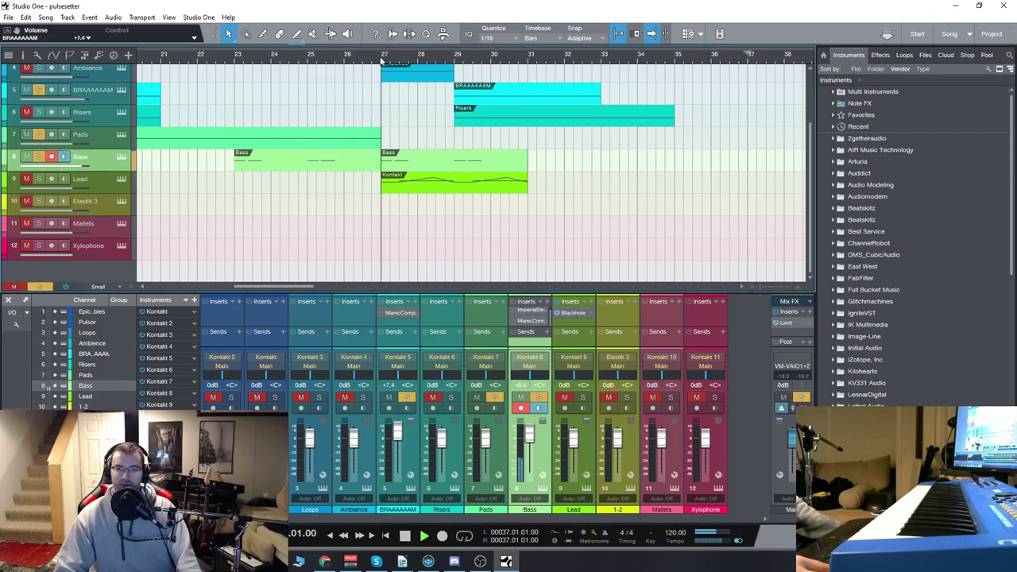
left_click(387, 59)
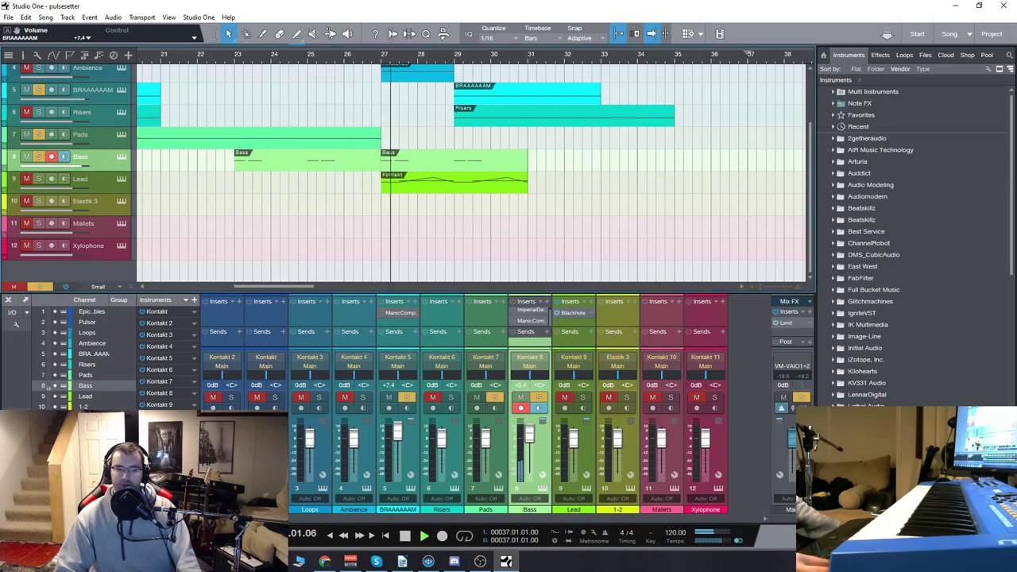
- Set both the BRAAAAAAM and Bass channel volumes to 0 dB
left_click(404, 537)
left_click(391, 384)
type("0")
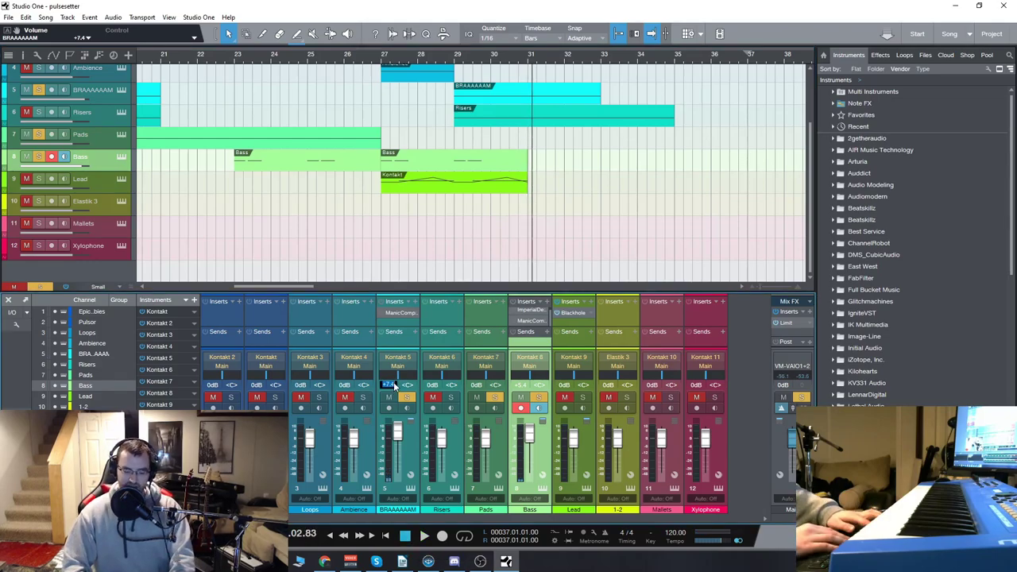
key("Return")
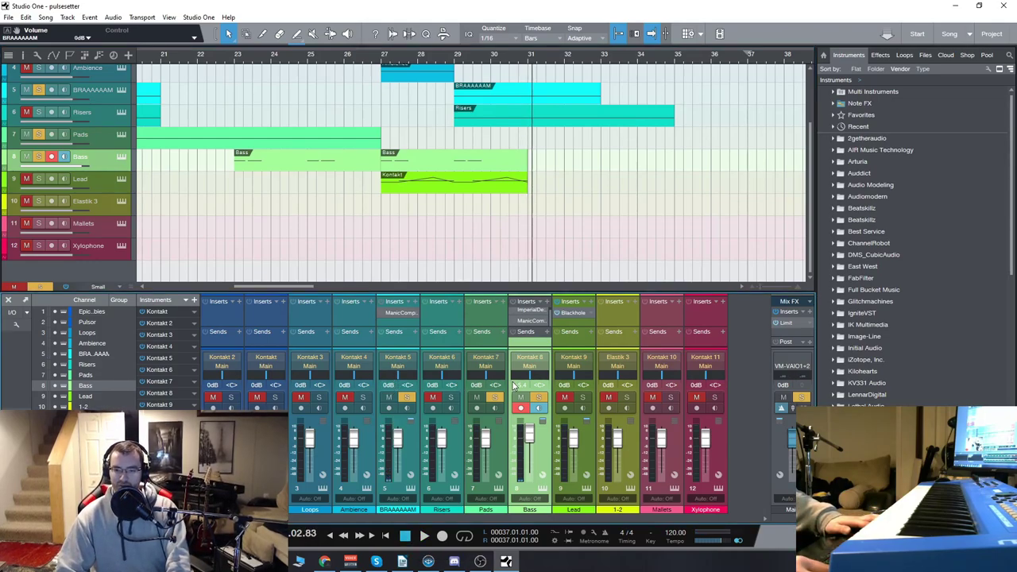
type("0")
key("Return")
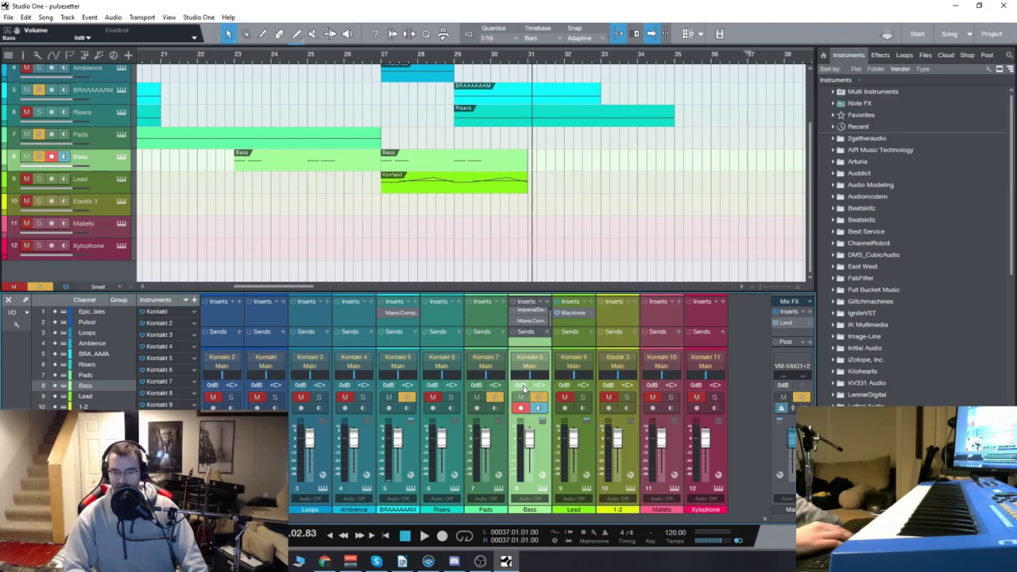
- Reposition the playhead, select the Risers, BRAAAAAAM and Bass tracks, and play from bar 27
left_click(235, 61)
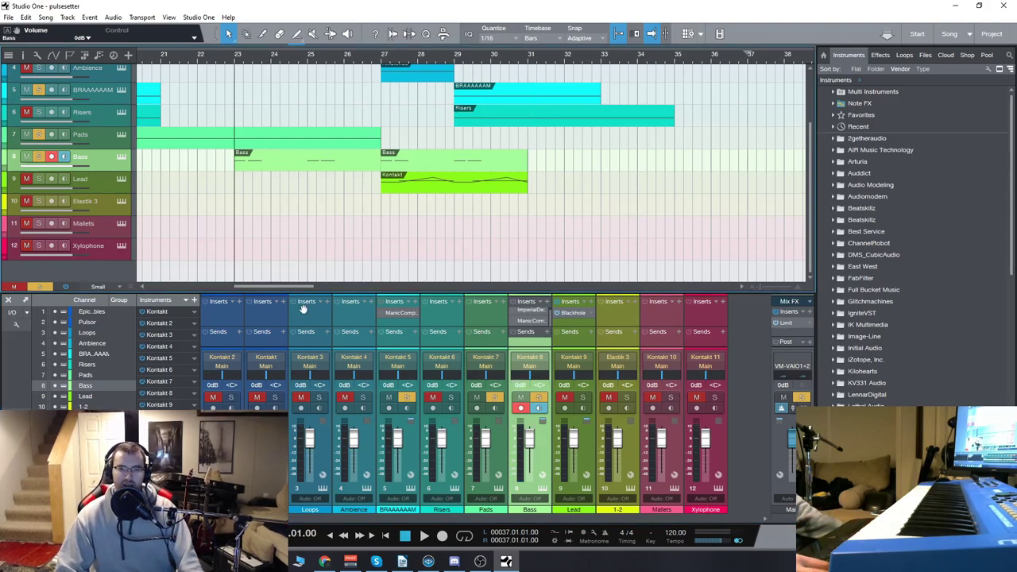
left_click(108, 117)
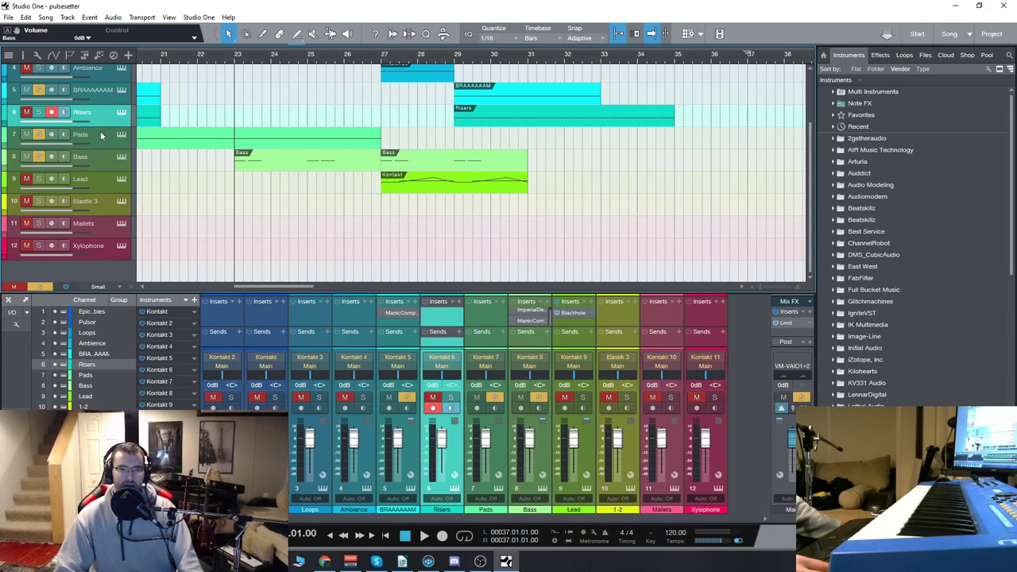
left_click(103, 95)
left_click(100, 159)
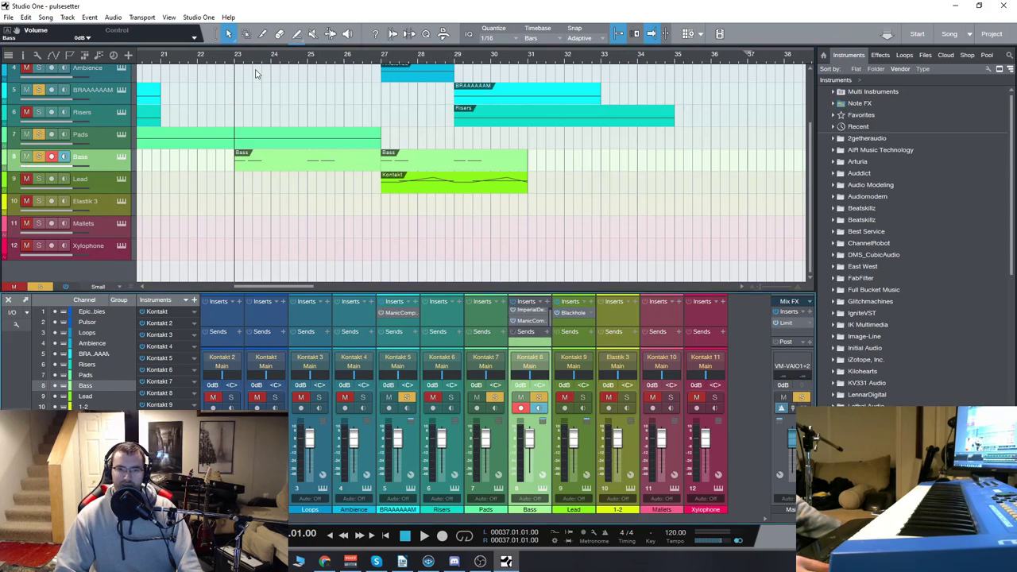
key("space")
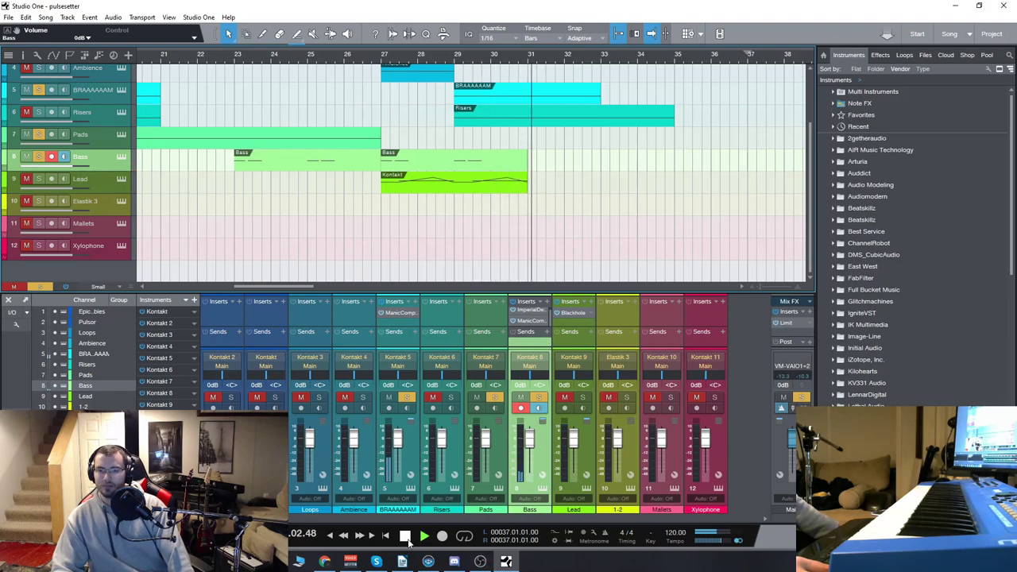
left_click(404, 536)
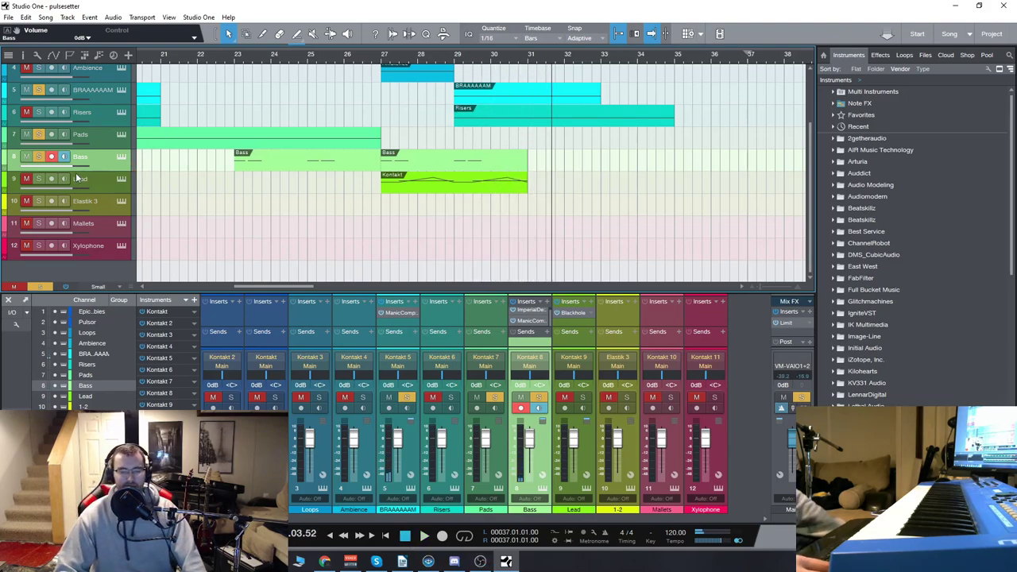